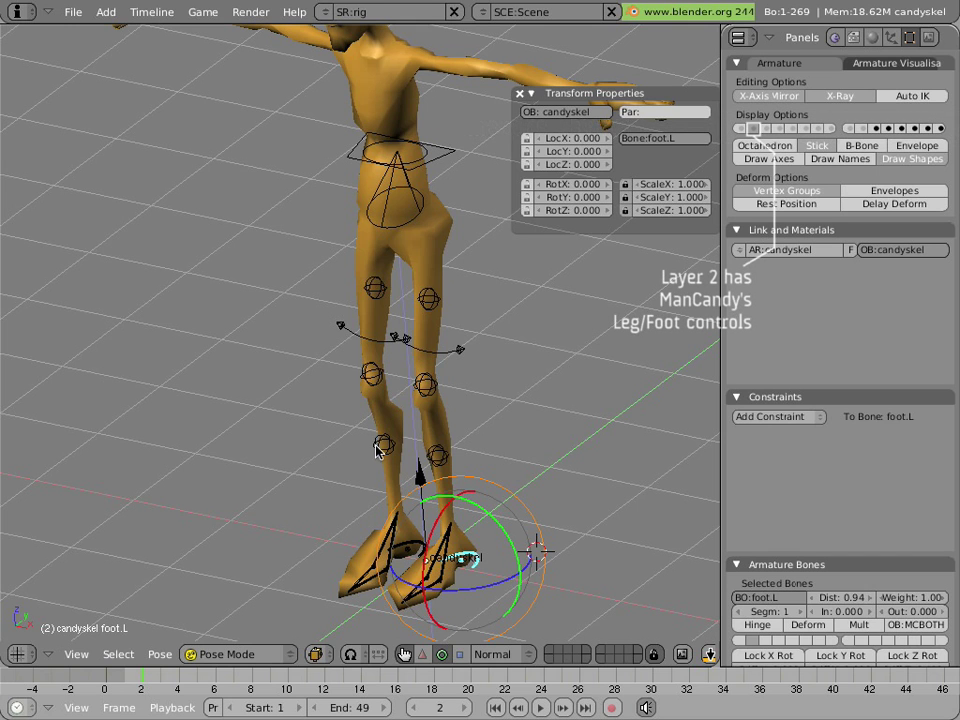
Lower the torso control bone freehand to about LocX 0.125, LocY 0.221, LocZ 0.482 so both legs bend.
mouse_move(377, 451)
middle_mouse_down()
mouse_move(401, 455)
mouse_move(384, 446)
middle_mouse_up()
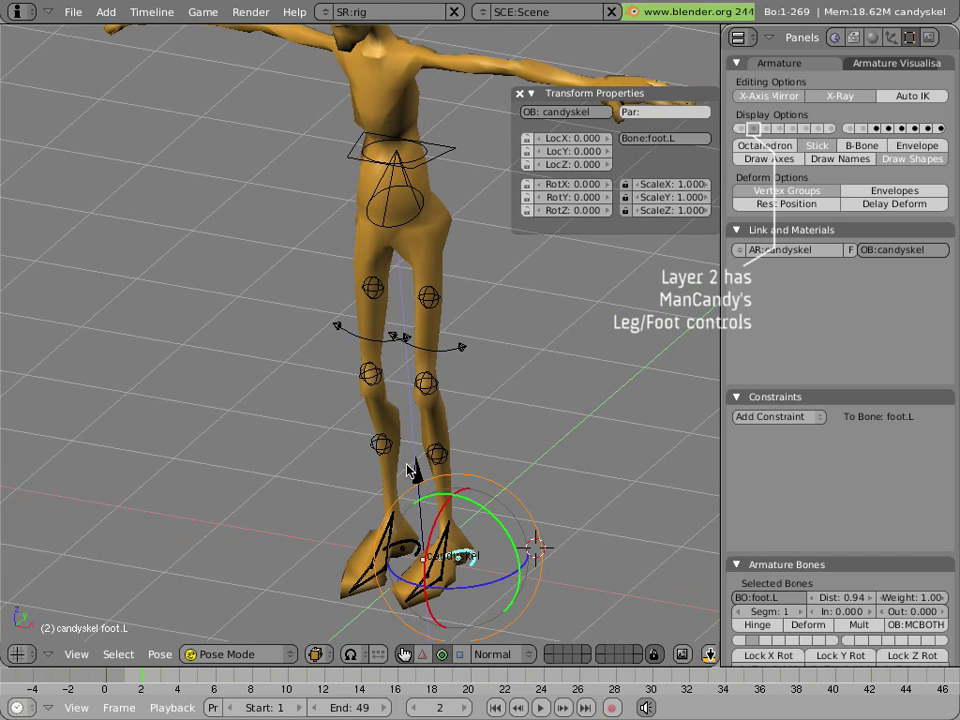
right_click(410, 563)
right_click(445, 553)
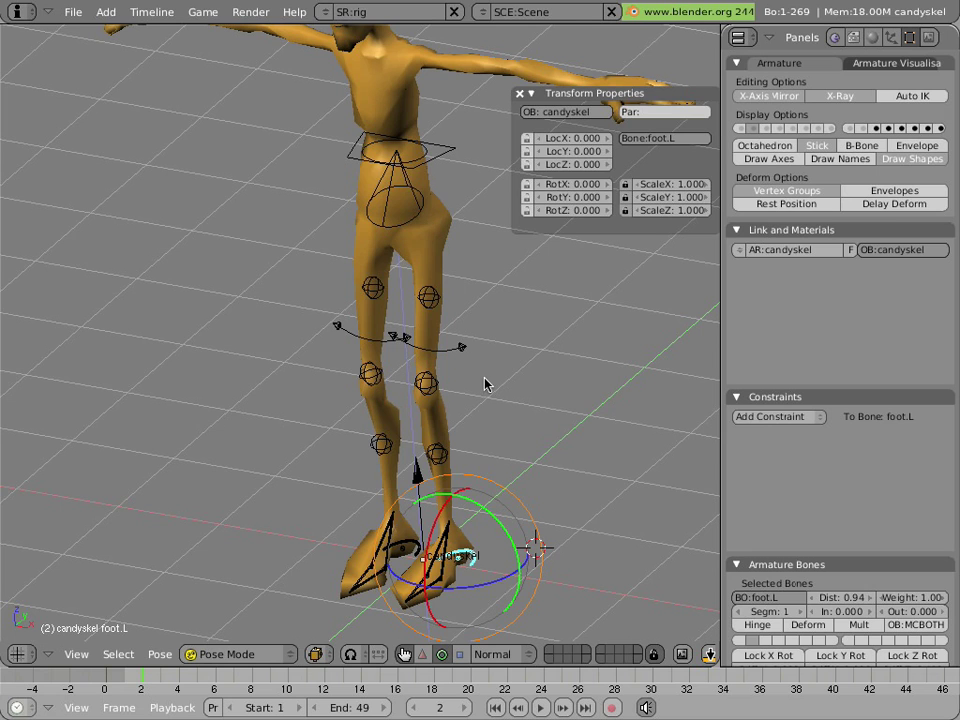
scroll(484, 384, "down", 1)
right_click(390, 205)
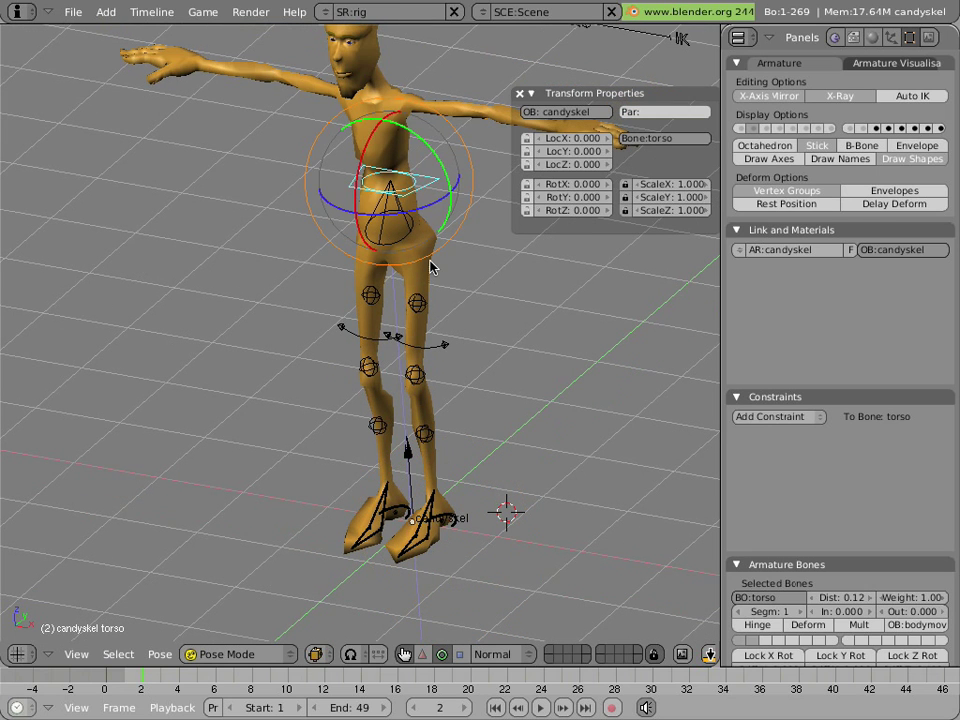
key("g")
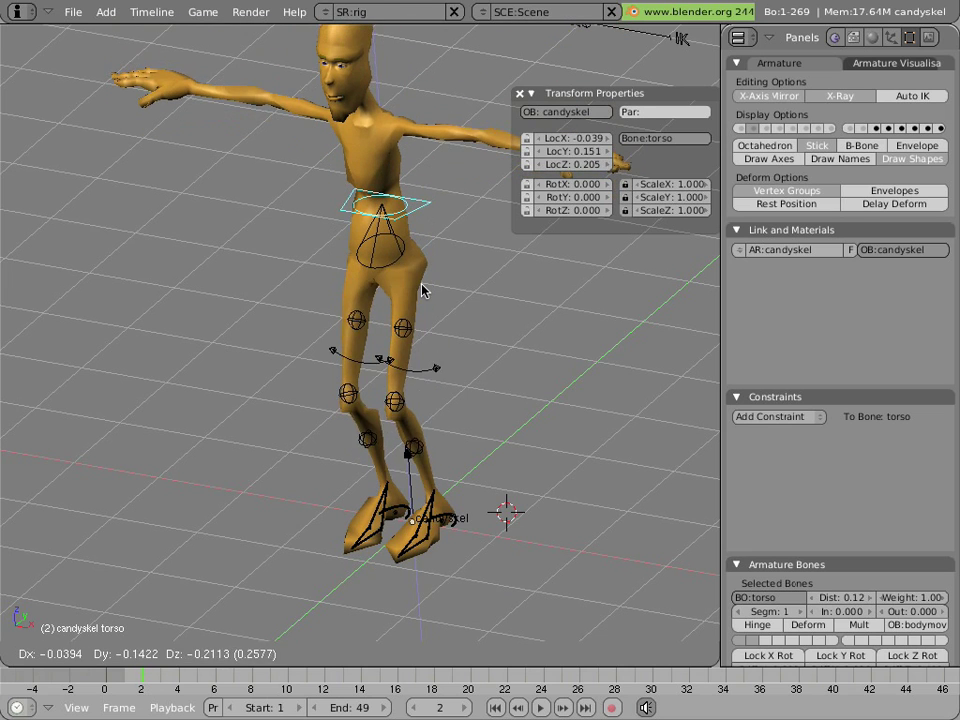
key("Escape")
key("g")
left_click(447, 232)
Clear the torso control bone's location to return the body to its rest position.
right_click(448, 232)
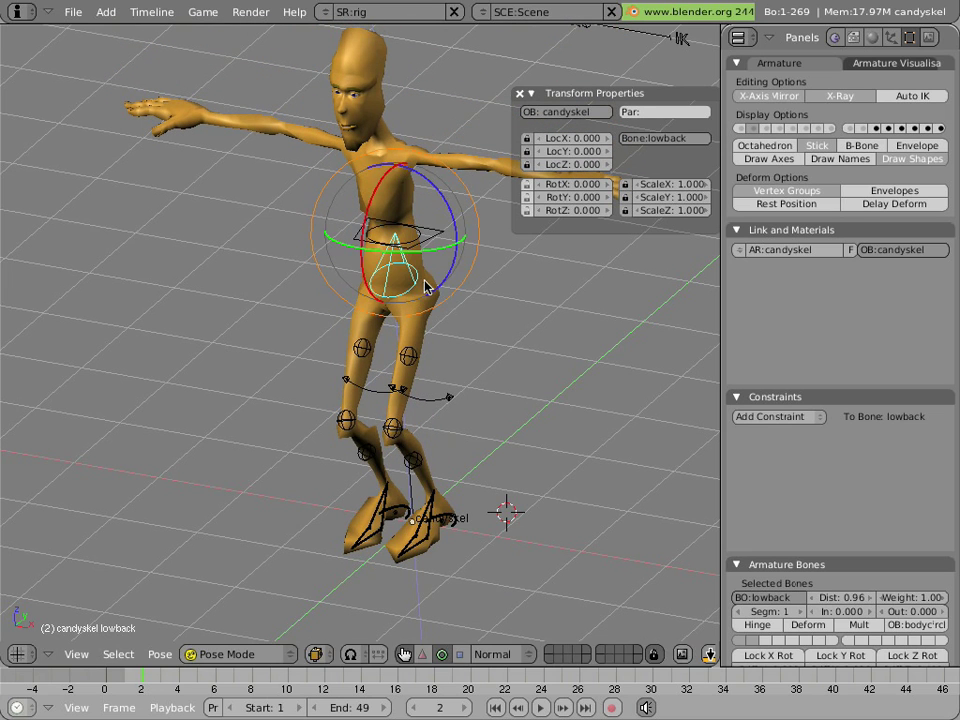
mouse_move(451, 233)
left_mouse_down()
mouse_move(454, 213)
mouse_move(451, 250)
left_mouse_up()
right_click(451, 250)
right_click(435, 250)
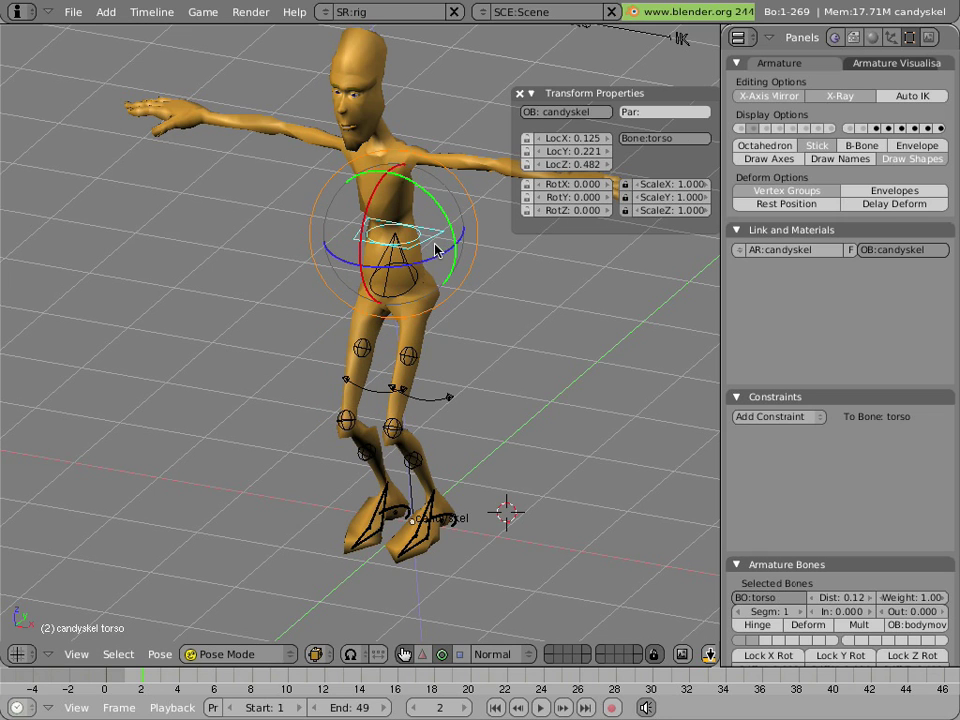
key("alt+g")
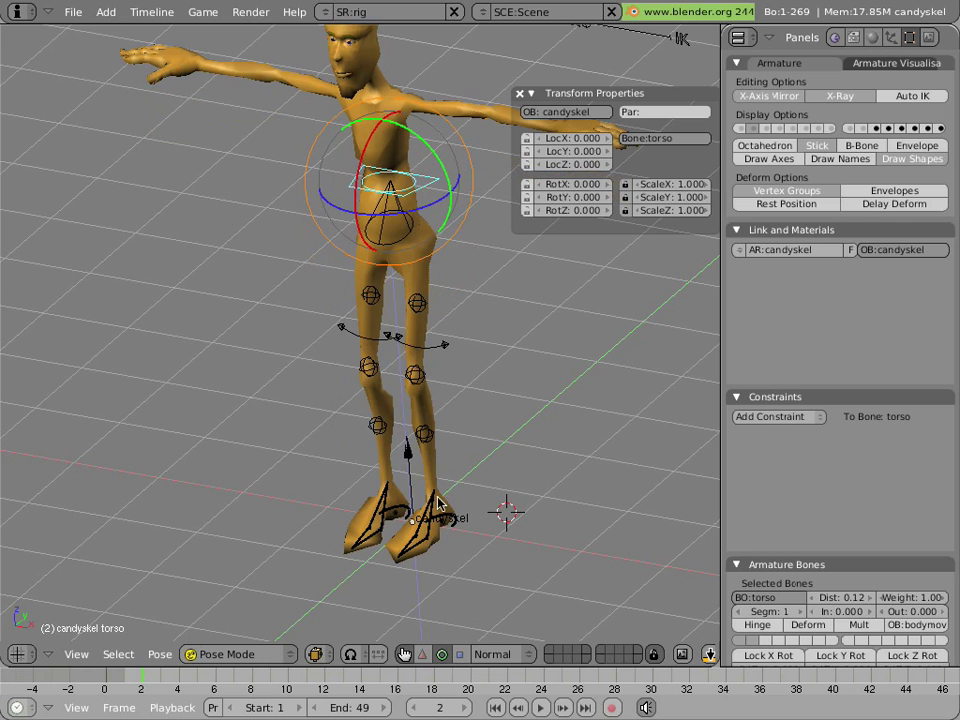
Move the foot.L control along the global Y axis to about LocY 1.348, and clear its location again.
right_click(440, 517)
key("g")
key("y")
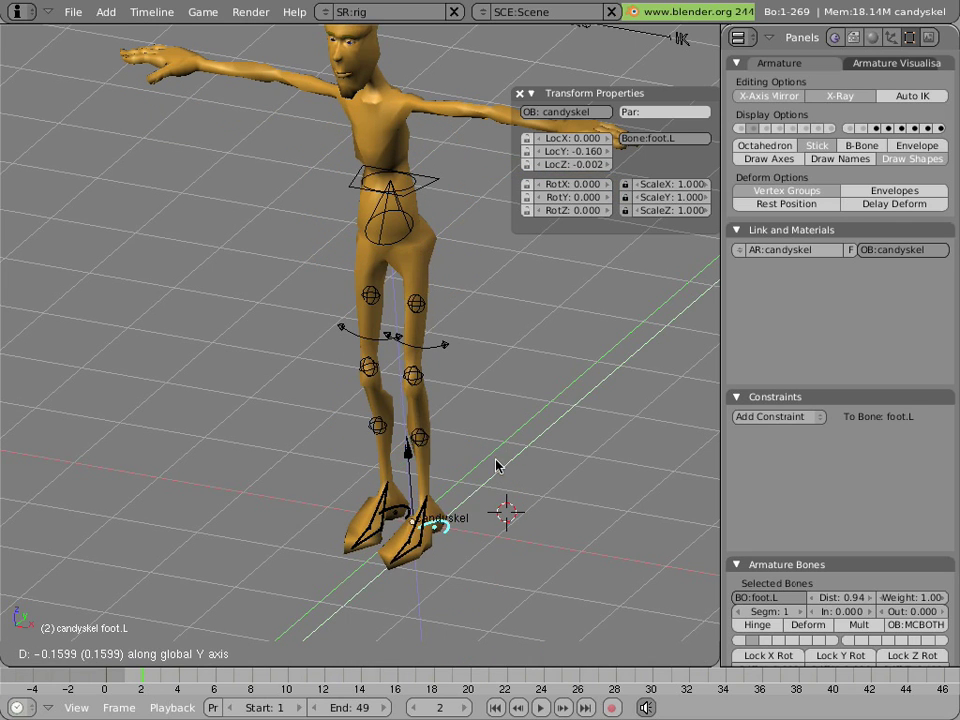
left_click(547, 383)
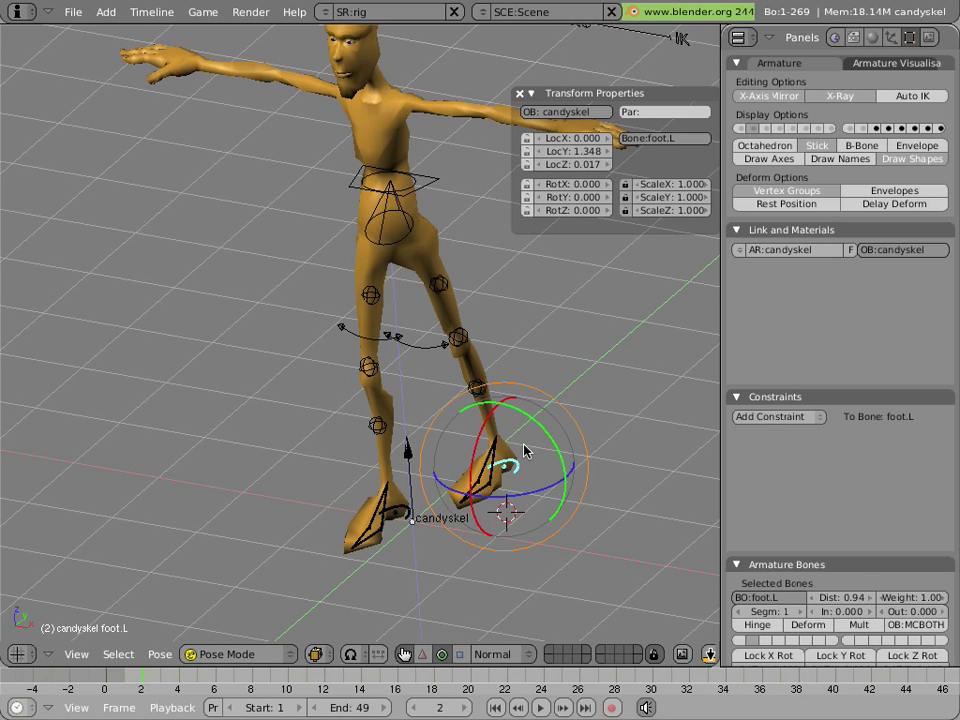
key("alt+g")
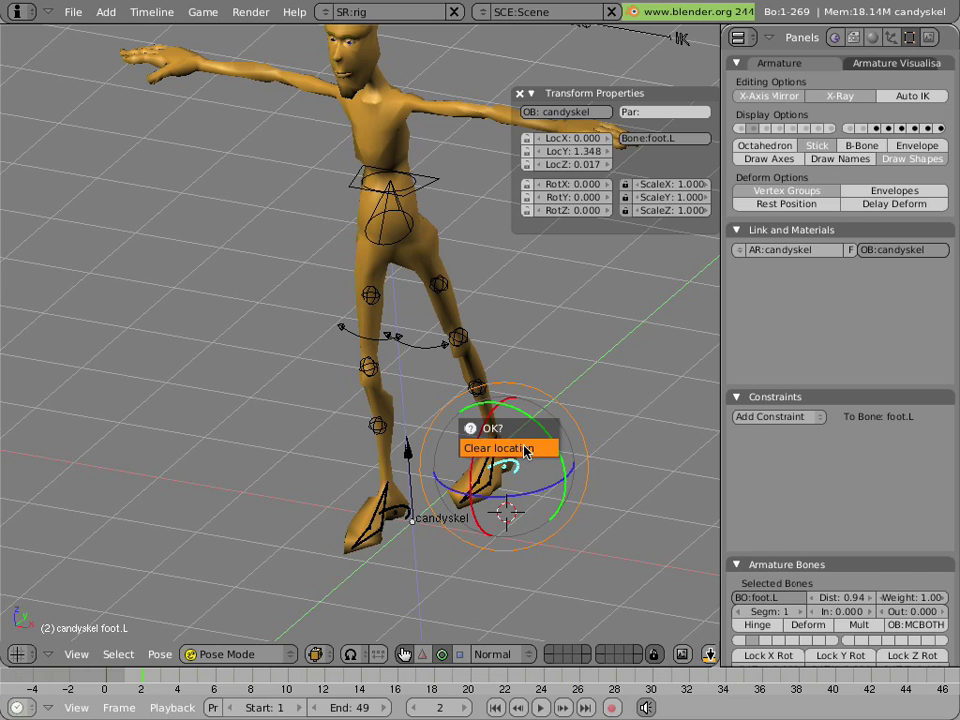
left_click(524, 449)
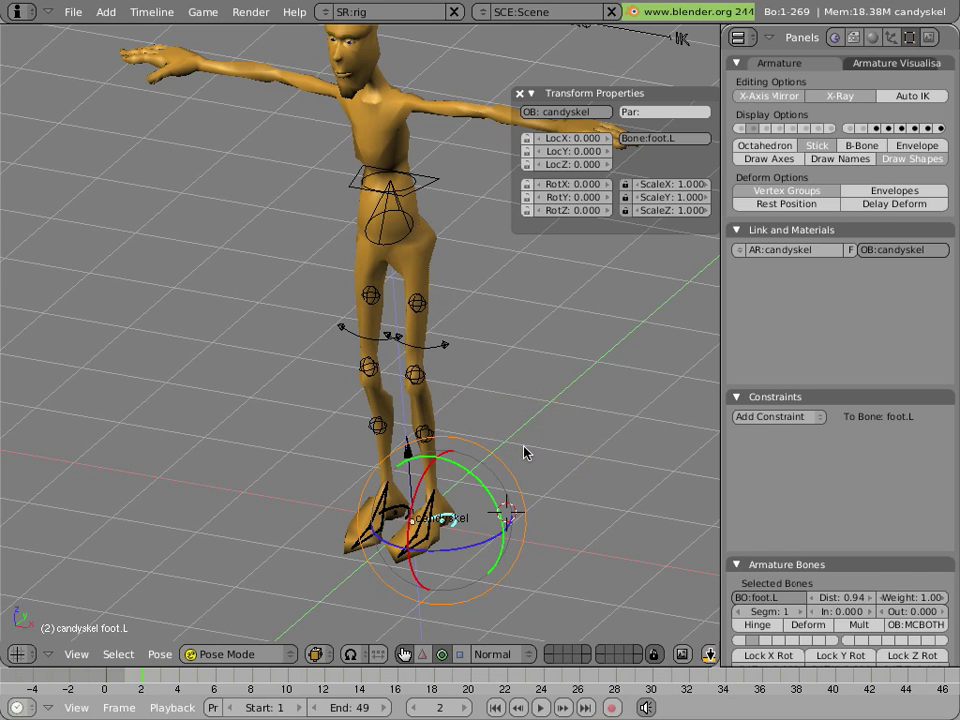
key("KP_3")
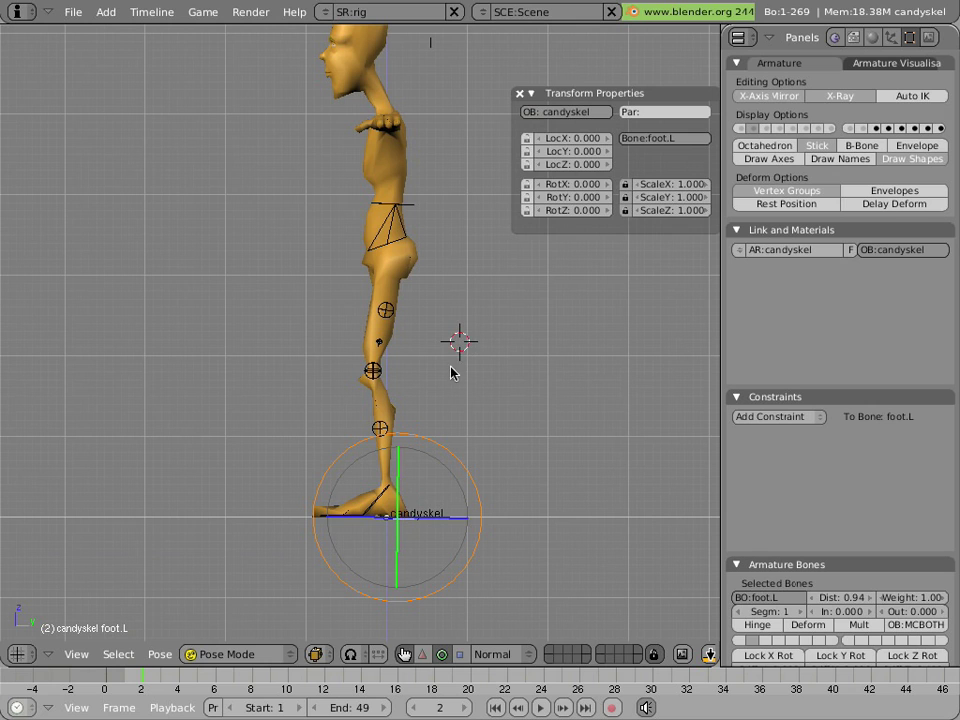
key("g")
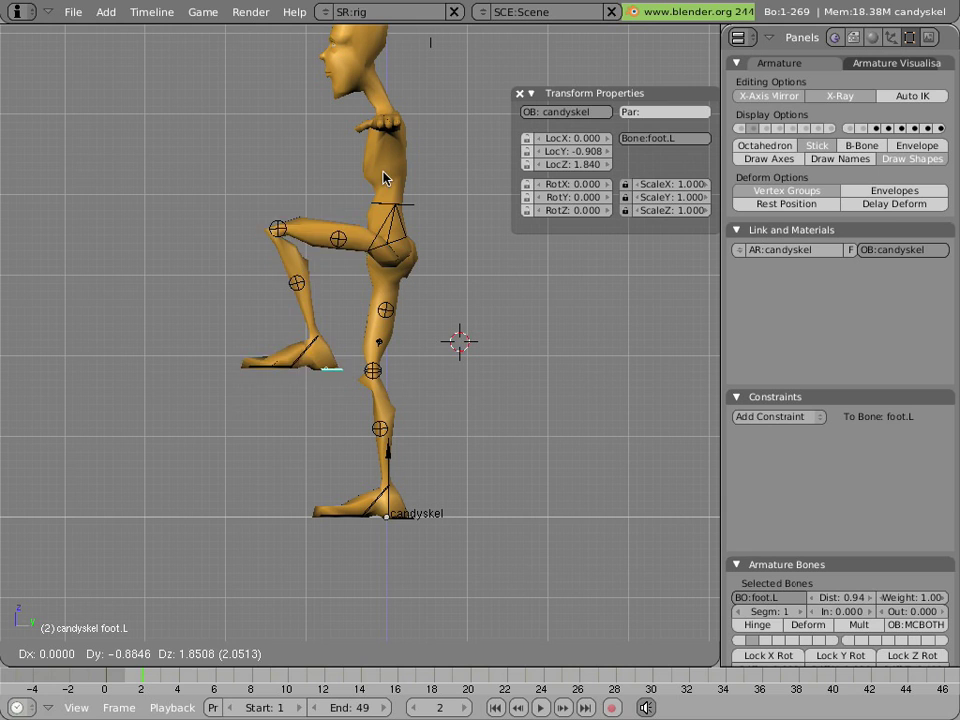
key("Escape")
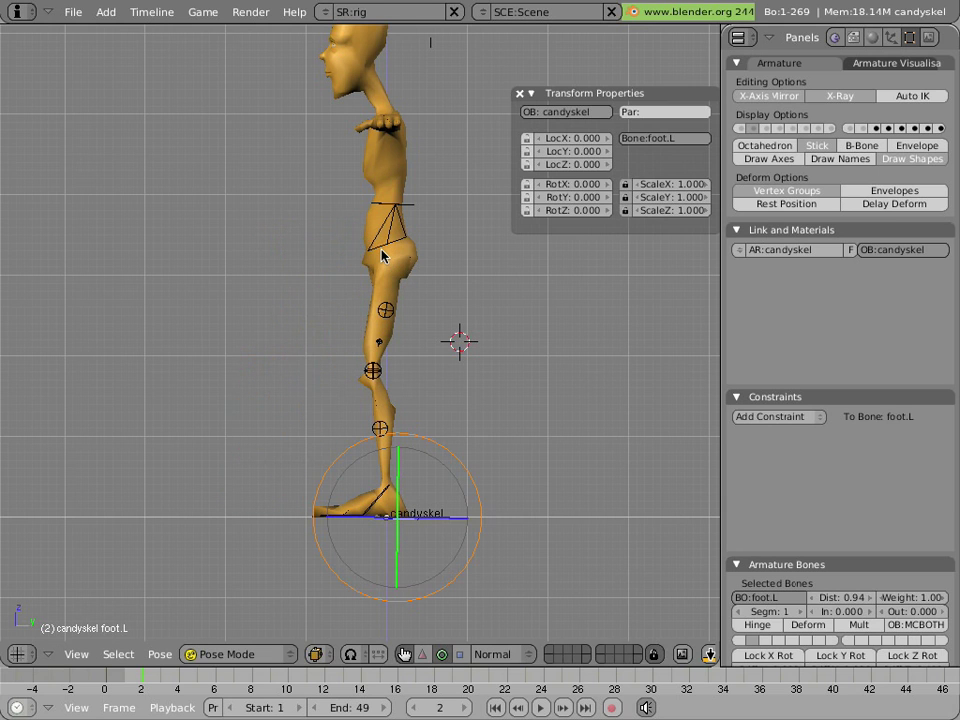
middle_click_drag(354, 268, 377, 531)
scroll(377, 535, "up", 5)
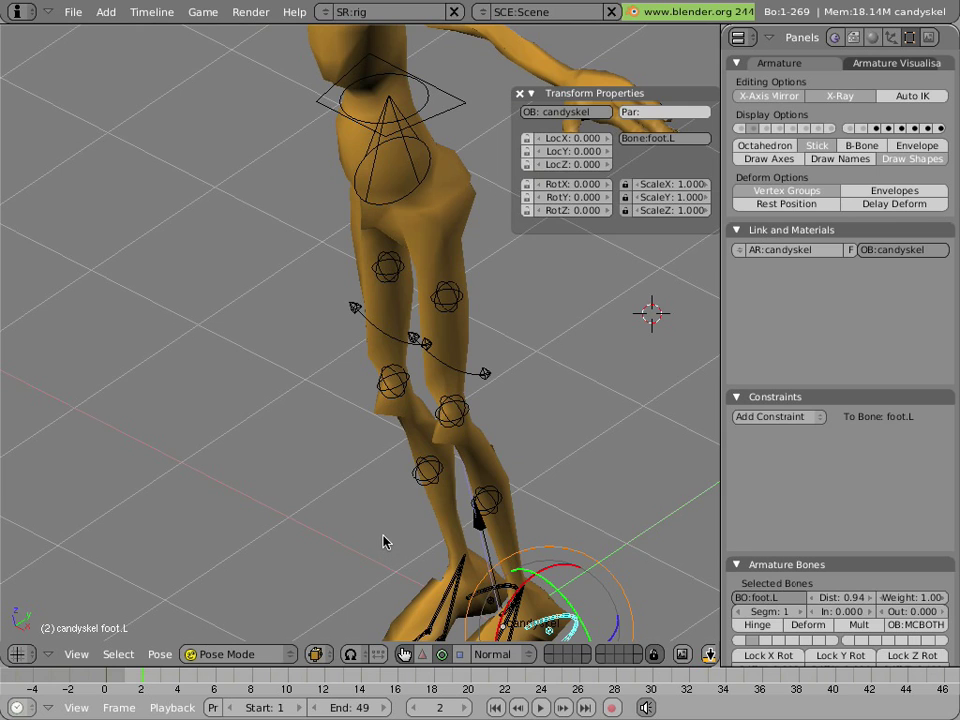
In side view, move the foot.L control forward and up to about LocY -1.747, LocZ 1.207 to raise the leg.
key("KP_3")
scroll(395, 540, "down", 4)
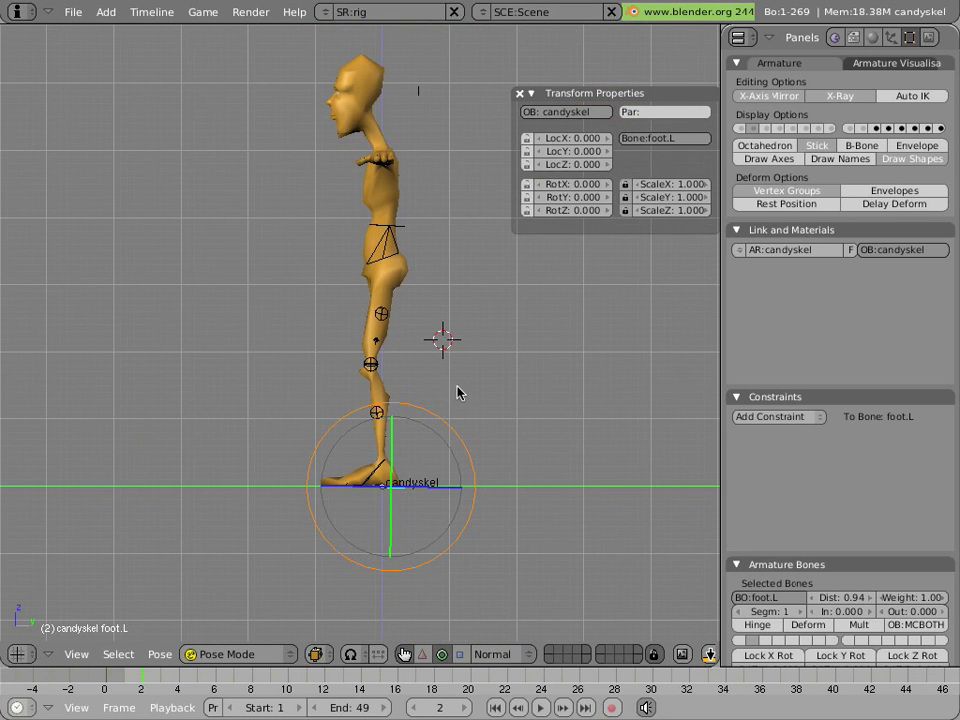
key("g")
left_click(285, 403)
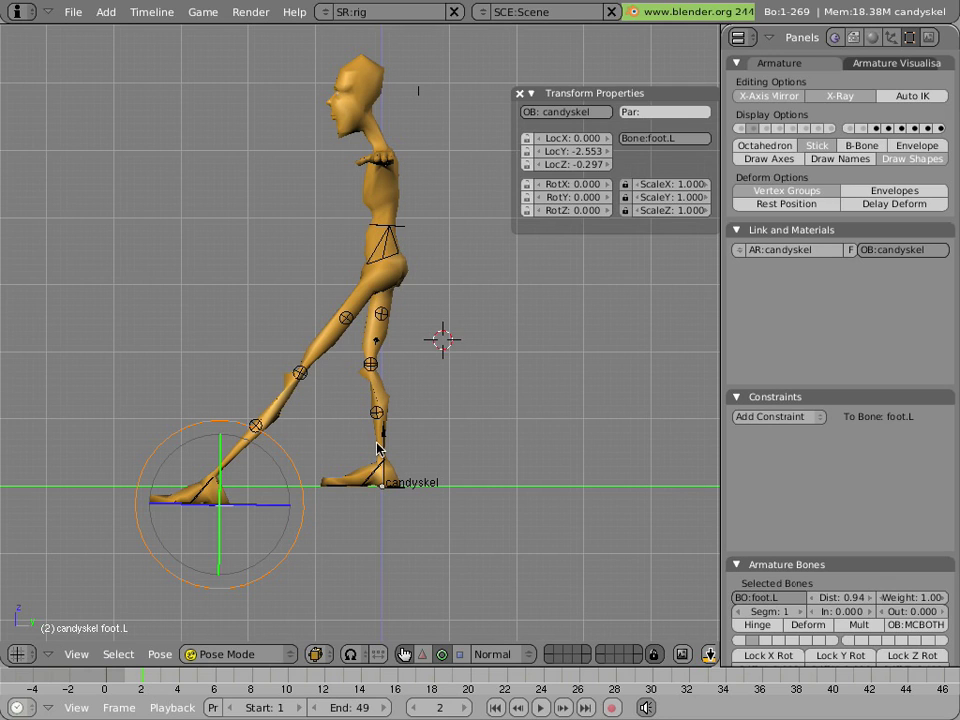
key("g")
left_click(437, 345)
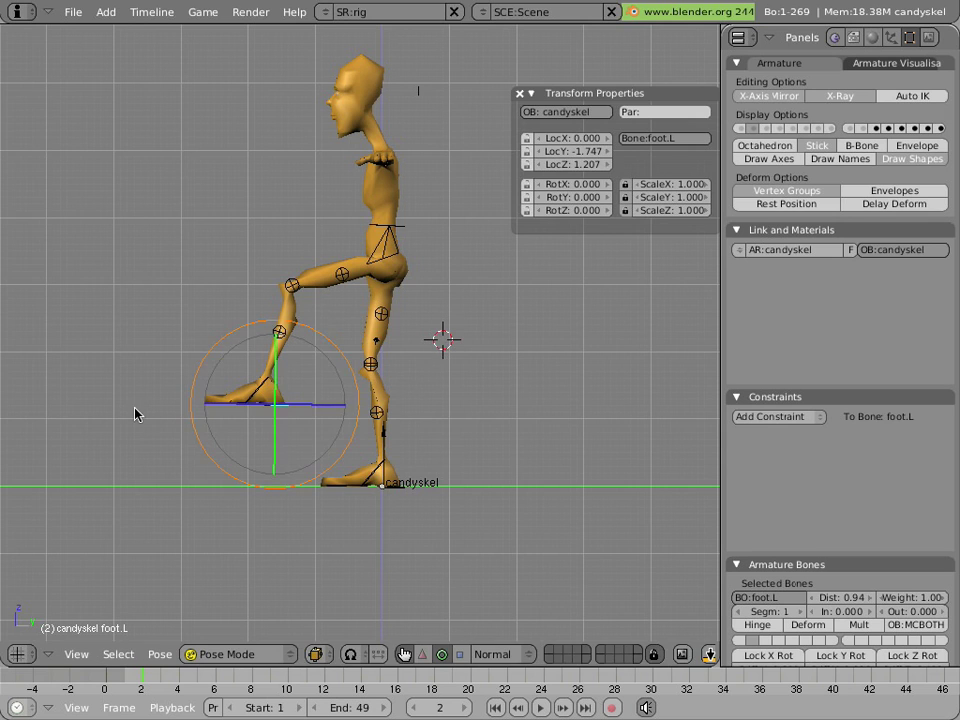
Rotate the raised foot.L control about its X axis to about -24.4 degrees so the toes tip upward.
scroll(136, 414, "up", 4)
scroll(311, 360, "up", 2)
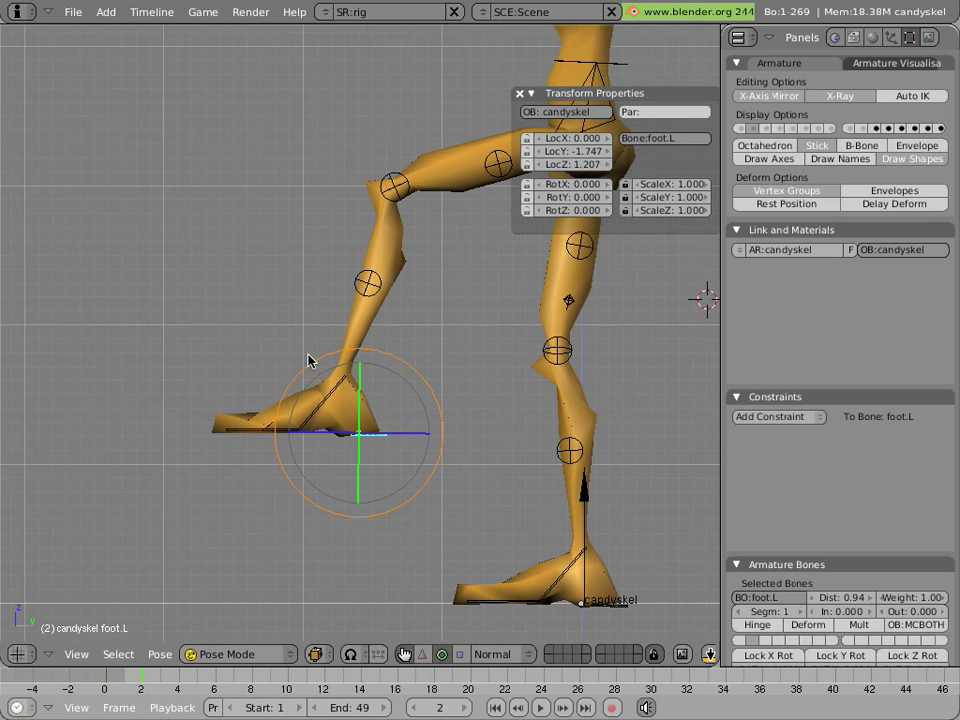
scroll(270, 436, "up", 2)
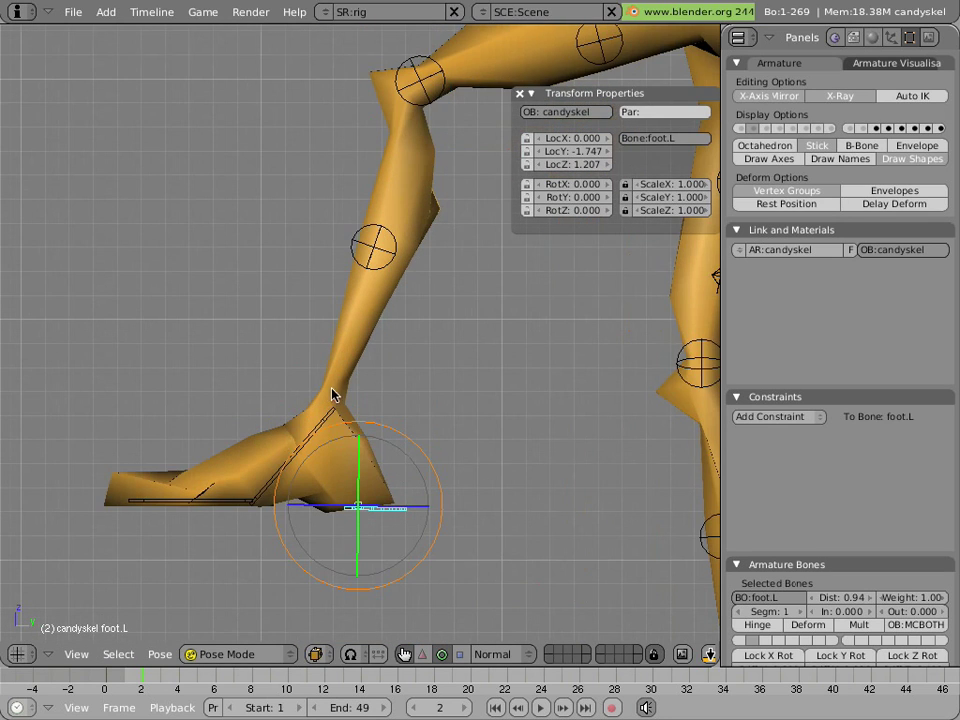
middle_click_drag(332, 392, 347, 444)
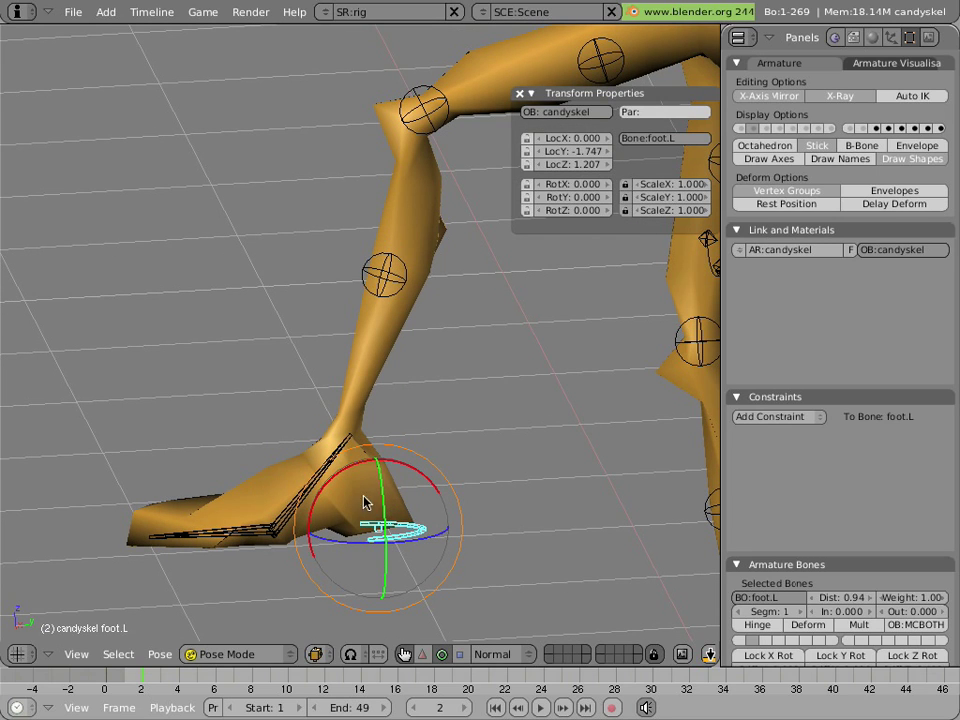
left_click_drag(408, 473, 426, 491)
Turn on the ManCandy mesh's Subsurf display in the viewport and rotate the foot.L control to about RotX -24.8.
right_click(405, 378)
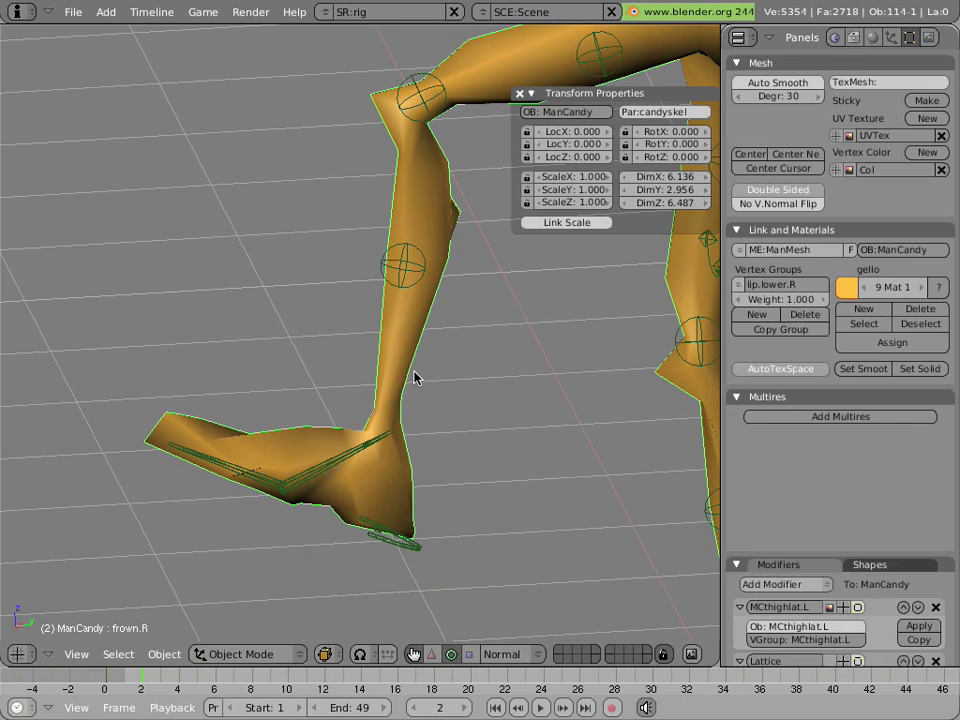
scroll(827, 450, "down", 10)
scroll(829, 462, "down", 6)
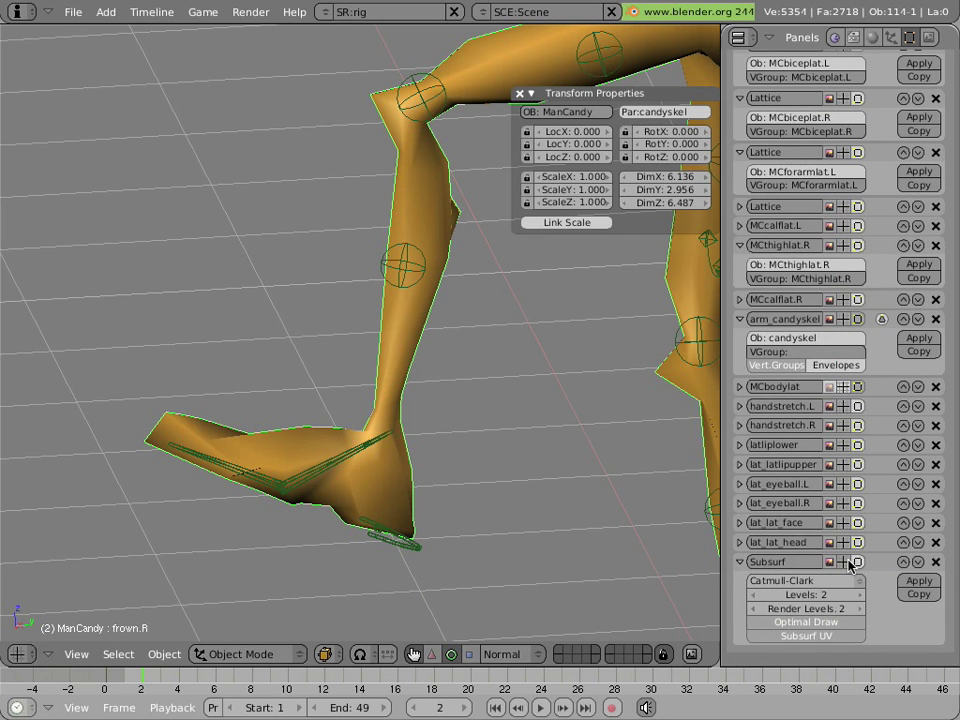
left_click(851, 564)
right_click(402, 538)
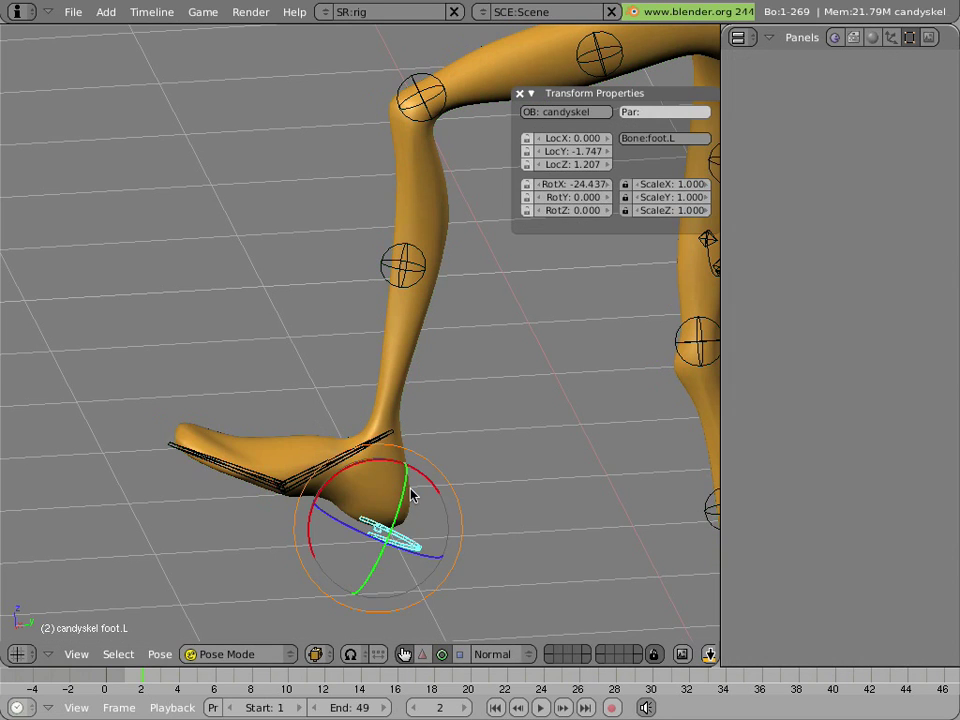
left_click_drag(426, 490, 416, 462)
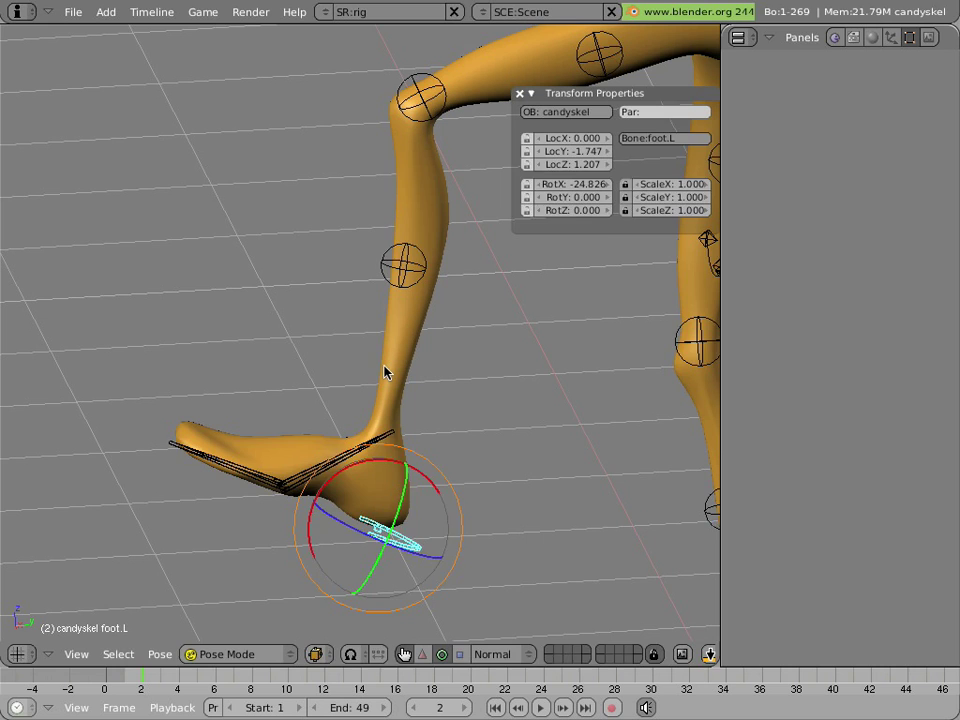
Turn off the viewport display of the Subsurf modifier on the ManCandy mesh.
right_click(386, 369)
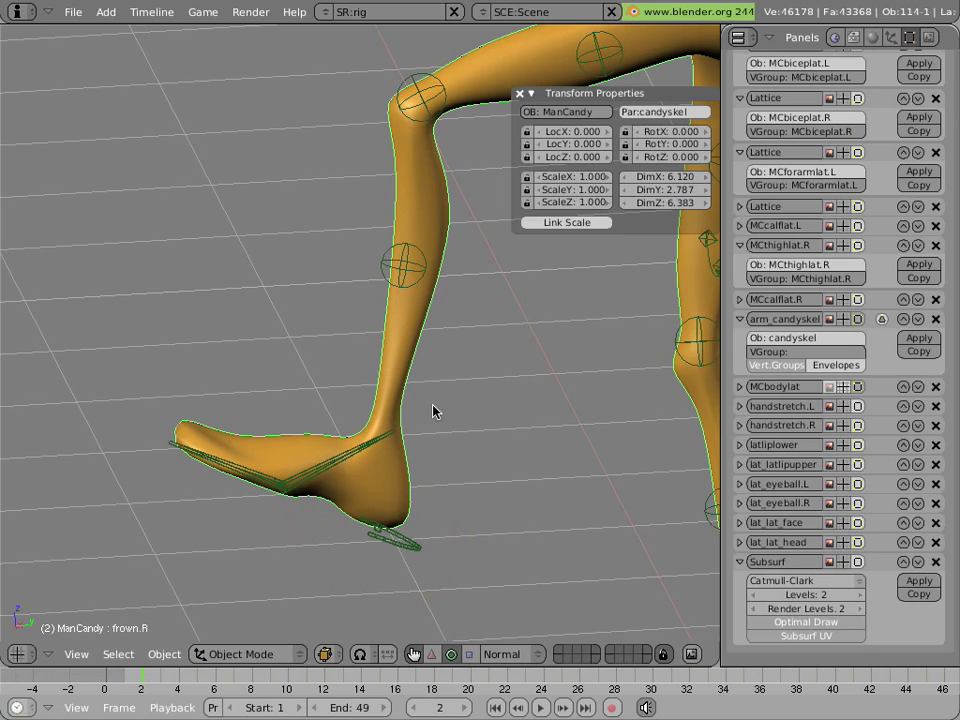
left_click(845, 561)
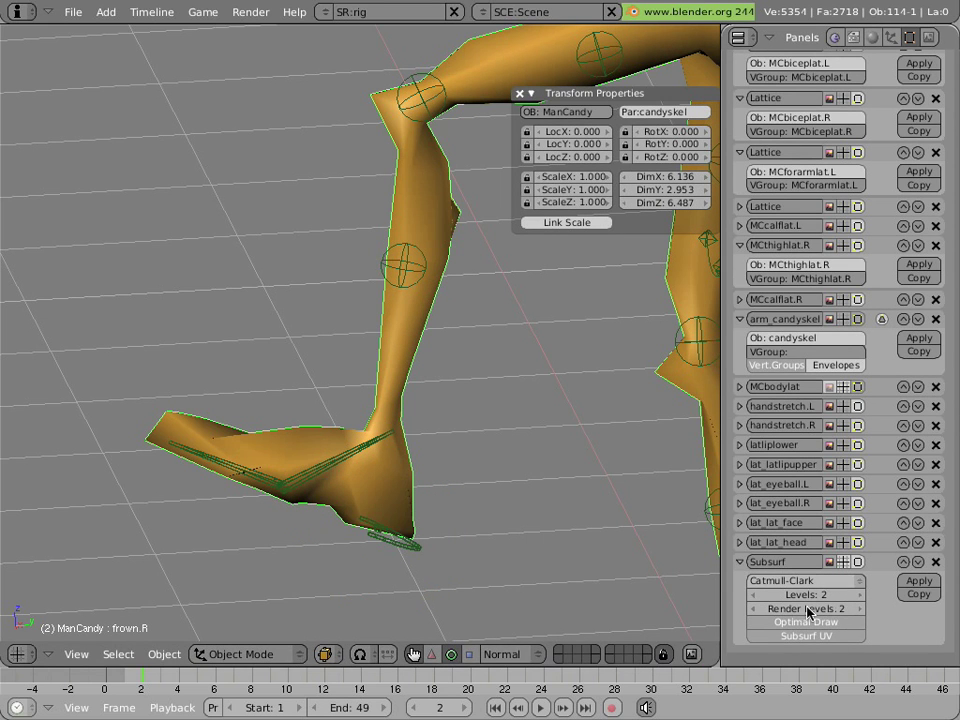
Try rotating the ankle-angle.L and foot-angle.L controls of the raised foot.
right_click(346, 467)
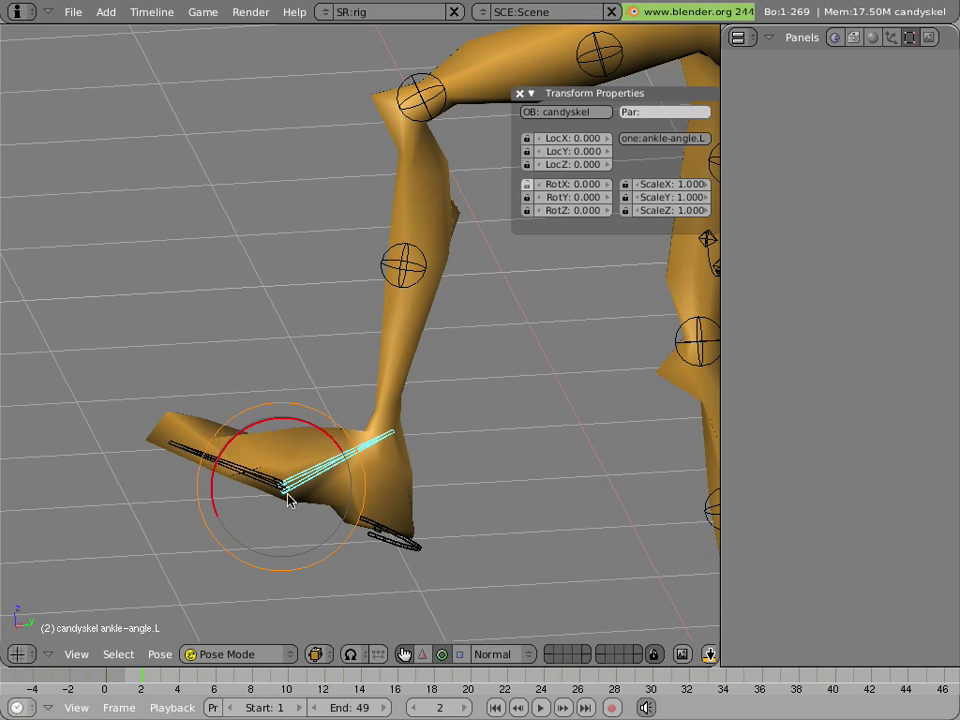
left_click_drag(320, 432, 270, 444)
right_click(306, 422)
right_click(240, 416)
right_click(268, 446)
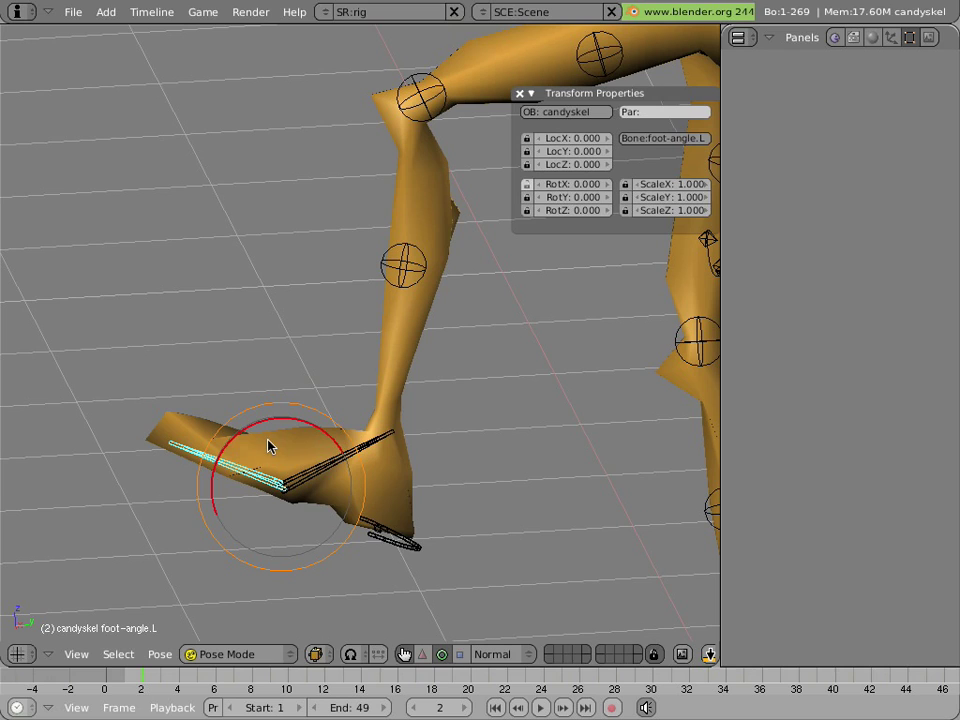
Examine the left leg's controls by selecting foot.L, the calf control, knee_stretch.L, thighbend.L and kneerotIK.L in turn.
scroll(378, 457, "down", 4)
right_click(378, 455)
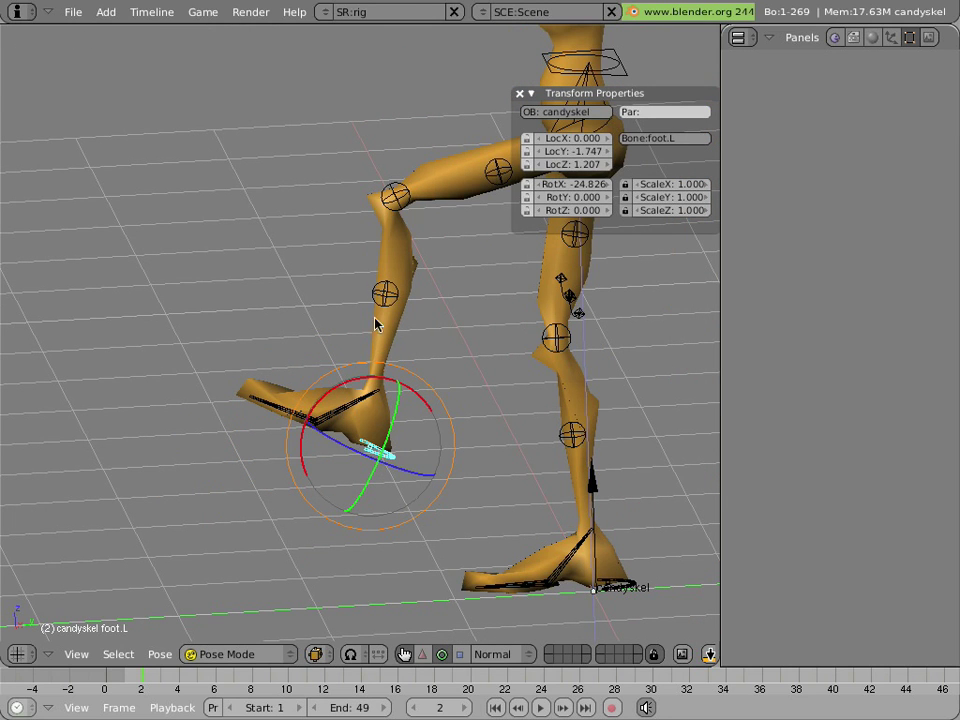
middle_click_drag(375, 321, 298, 392, "shift")
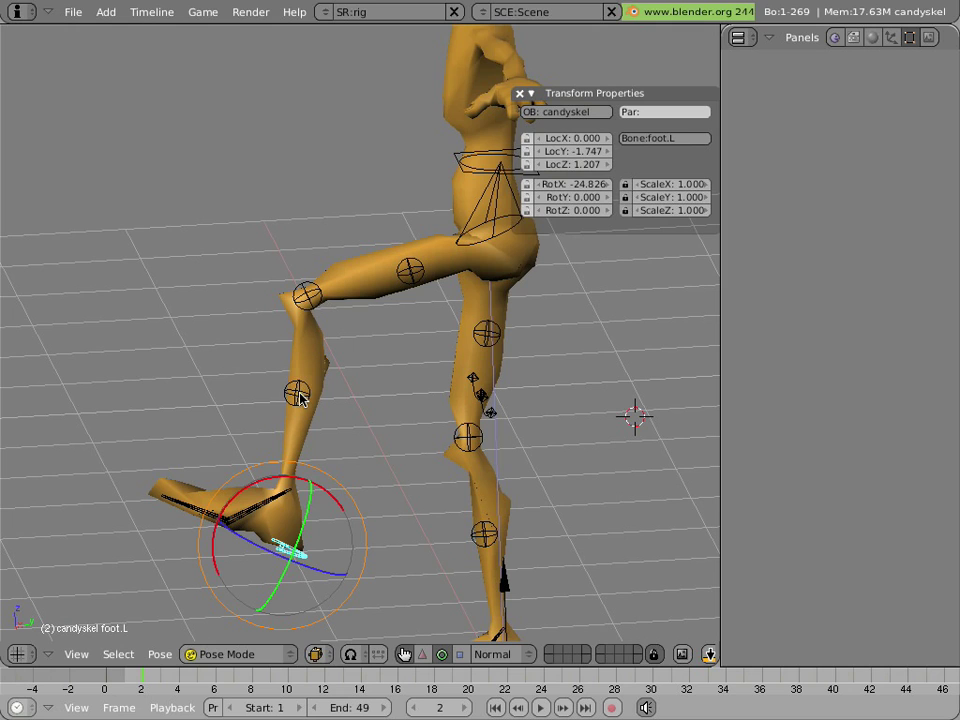
right_click(298, 394)
right_click(307, 296)
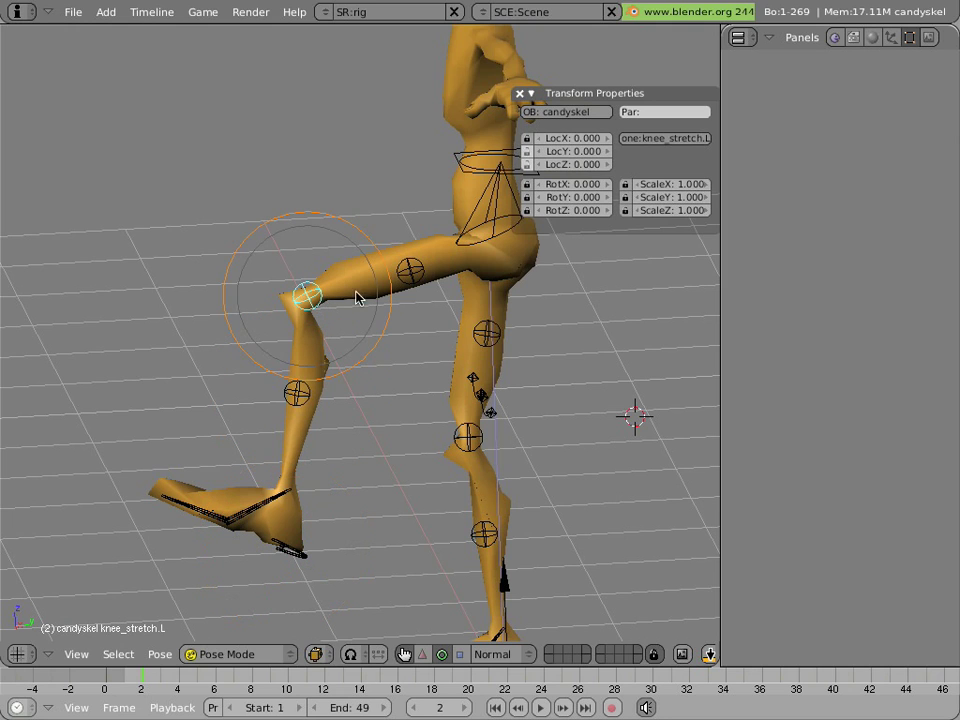
right_click(410, 271)
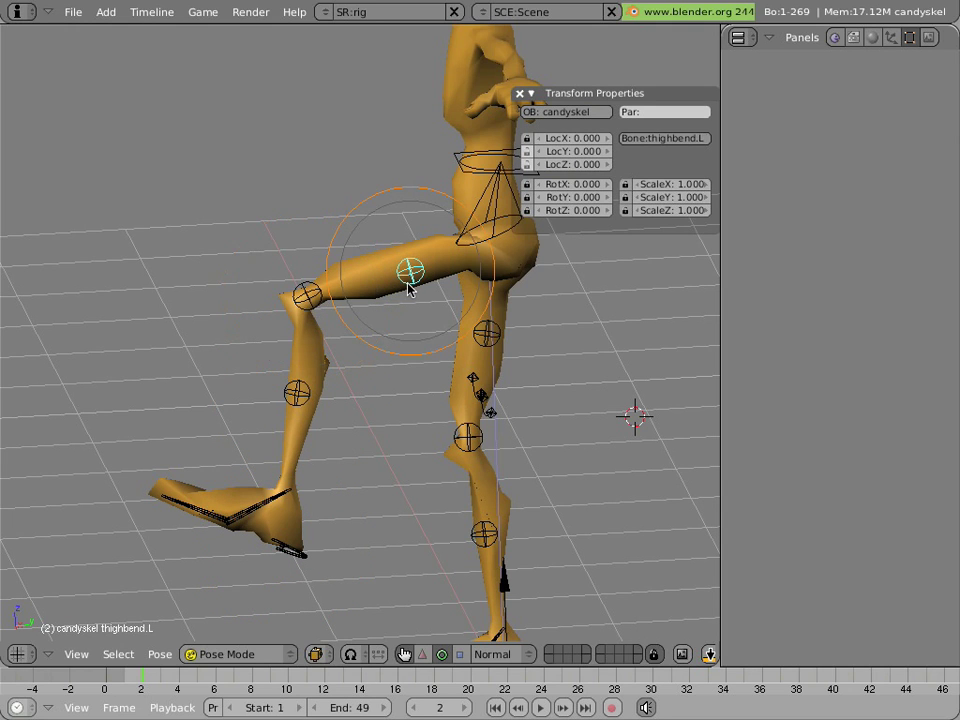
middle_click_drag(294, 388, 390, 413)
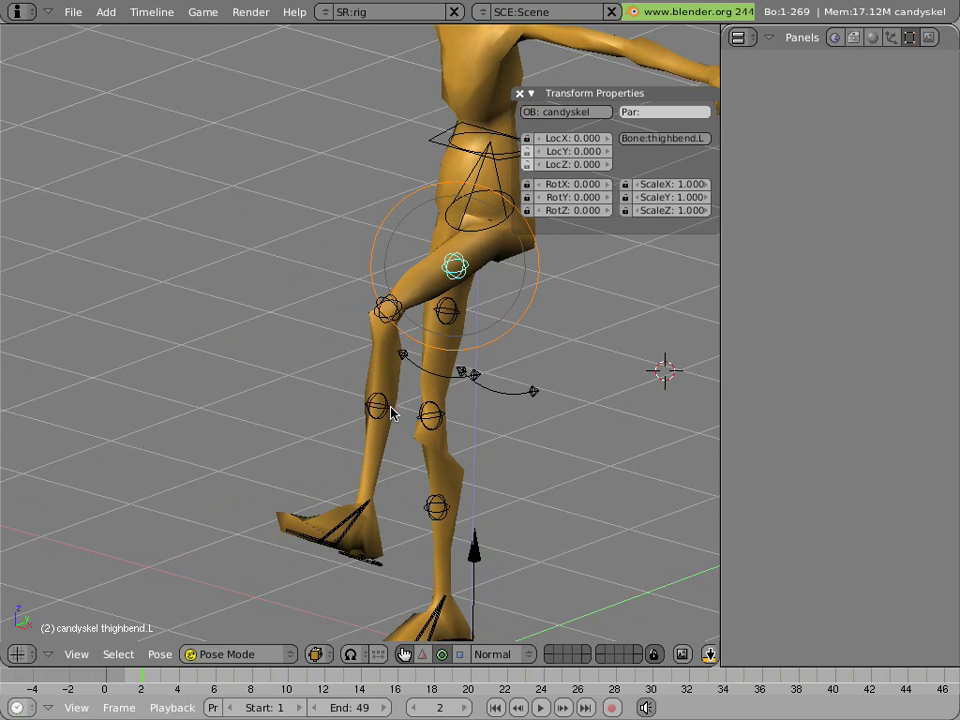
right_click(529, 395)
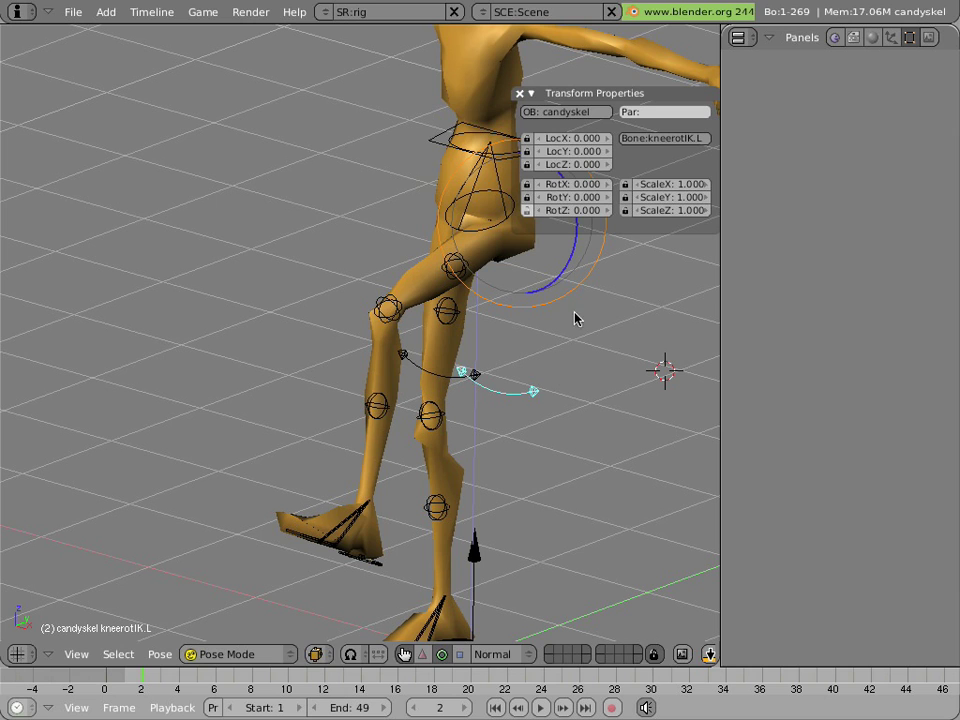
Try rotating the kneerotIK.L control and check the raised left leg from several angles.
left_click_drag(547, 302, 495, 410)
right_click(495, 410)
scroll(480, 412, "down", 3)
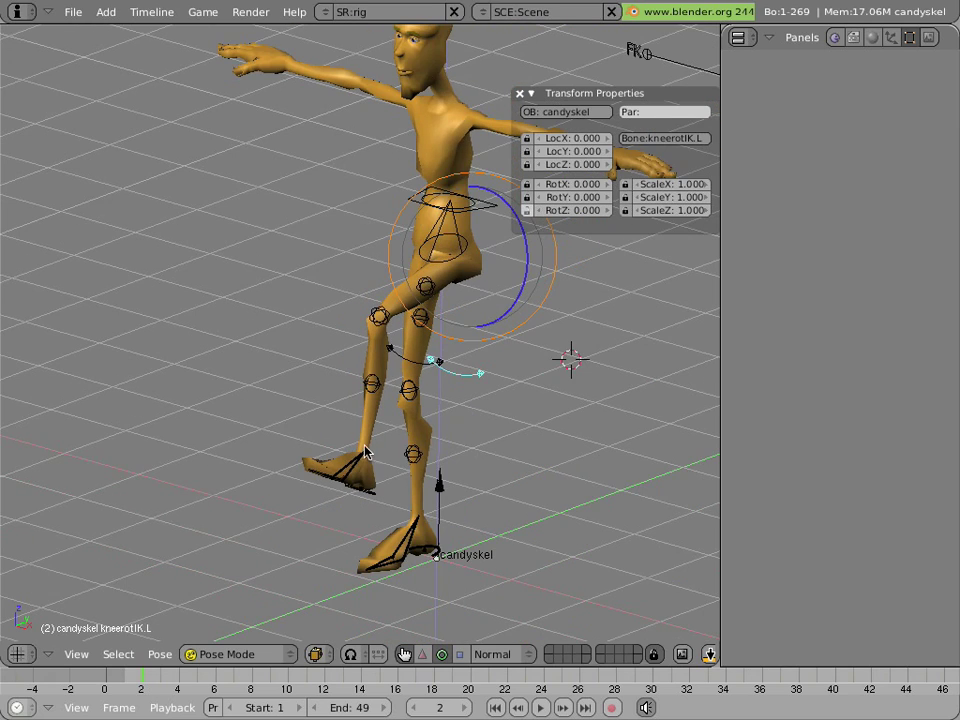
middle_click_drag(474, 414, 343, 425)
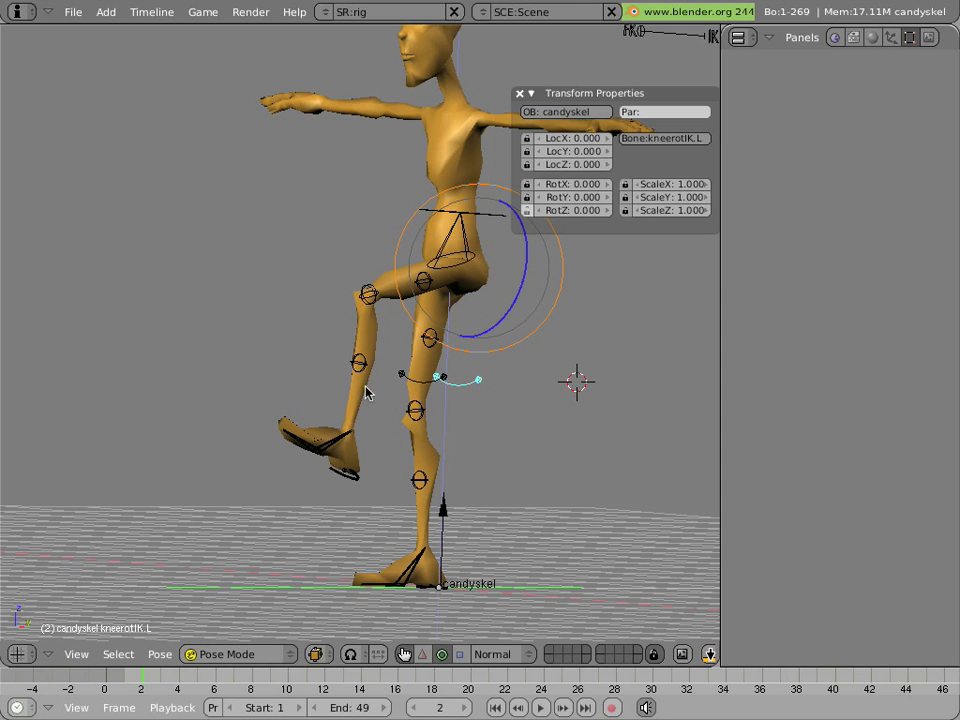
middle_click_drag(369, 390, 467, 433)
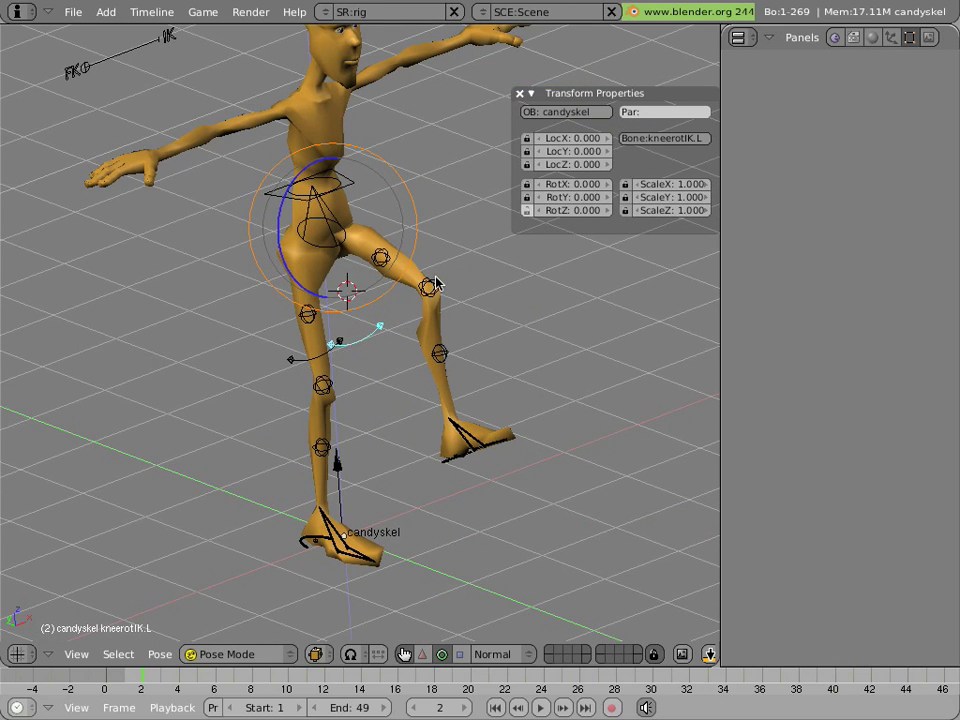
Try moving the knee_stretch.L control of the raised leg down and back.
right_click(430, 286)
middle_click_drag(510, 300, 452, 362)
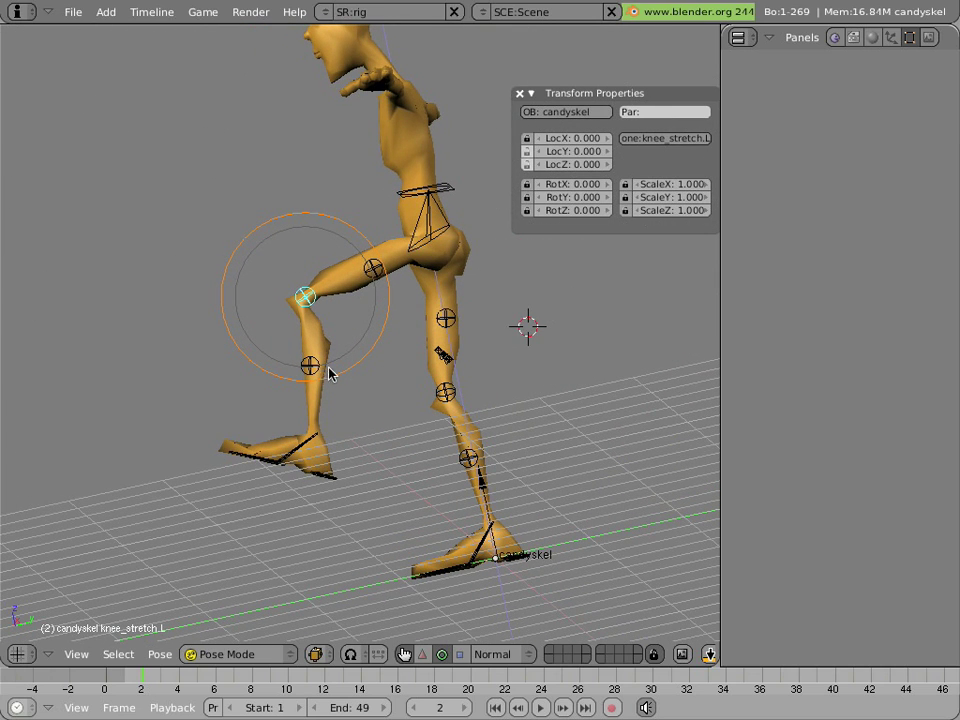
key("g")
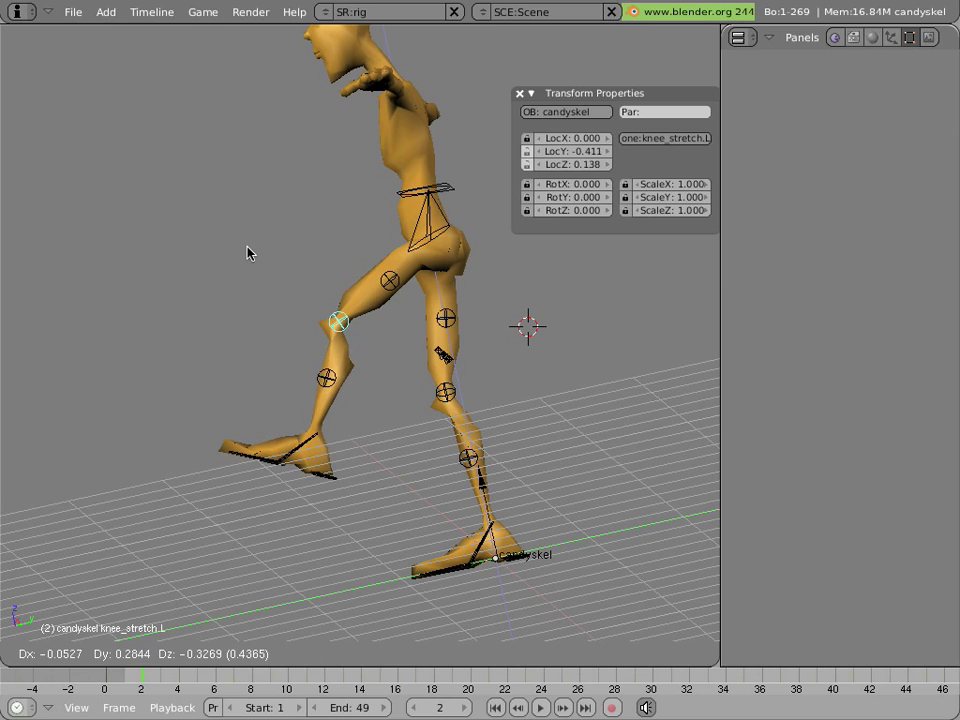
left_click(225, 234)
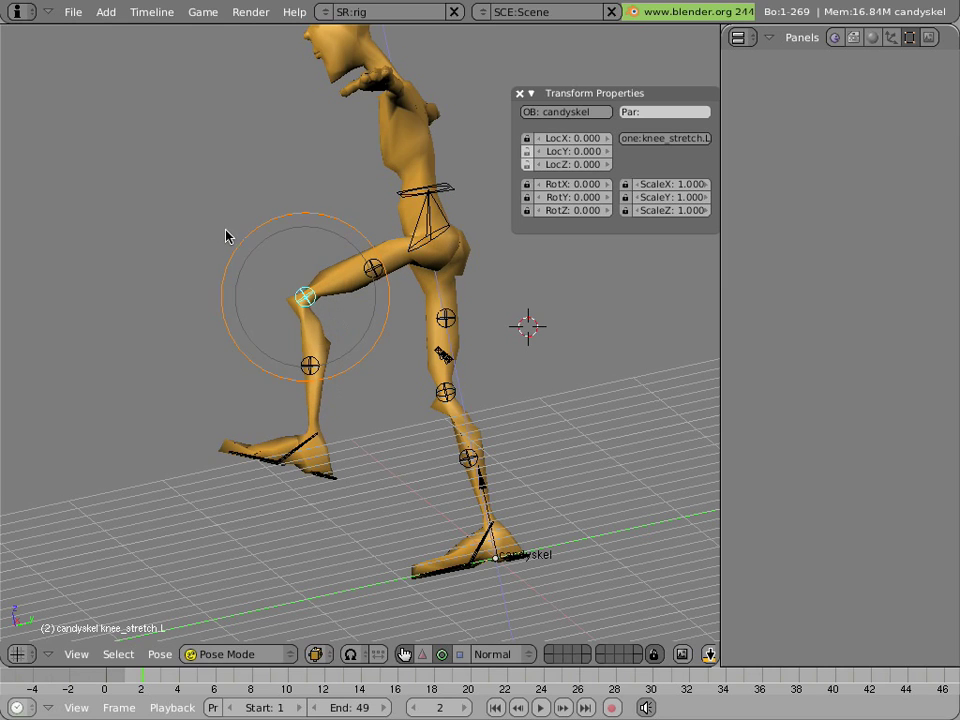
Raise foot.L to about LocX 0.031, LocY -1.346, LocZ 1.867 and try shortening the leg with knee_stretch.L.
right_click(343, 481)
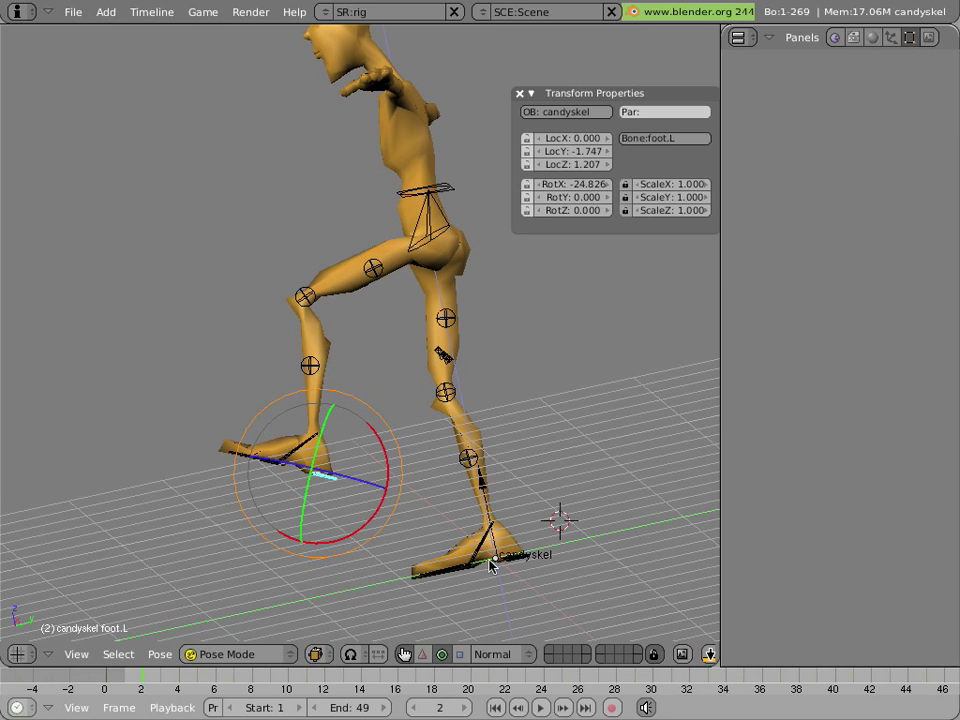
key("g")
left_click(525, 452)
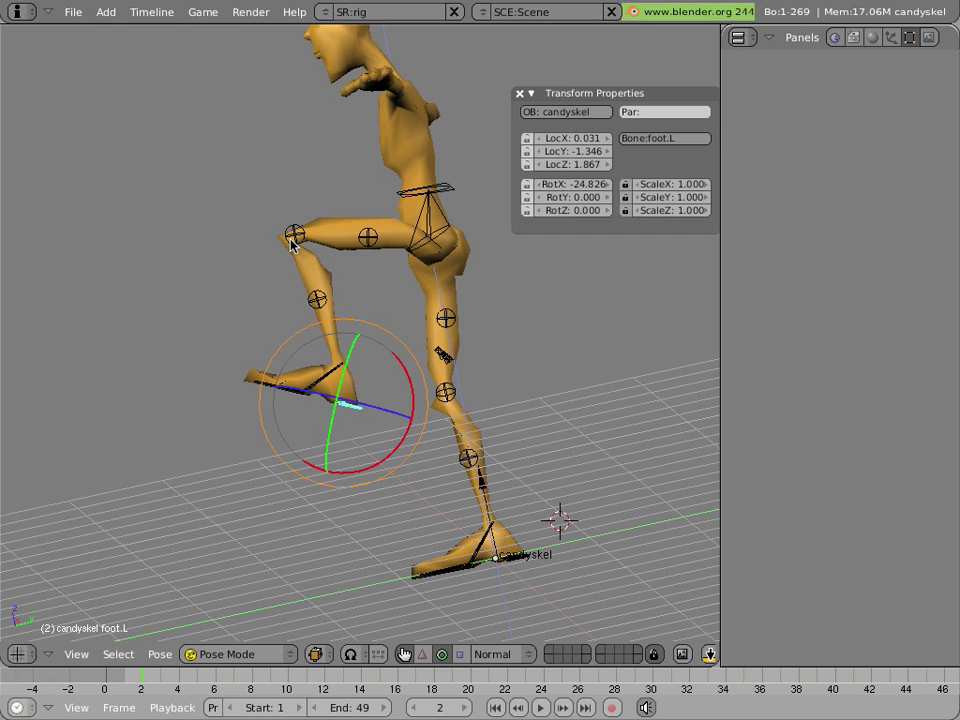
right_click(292, 236)
key("g")
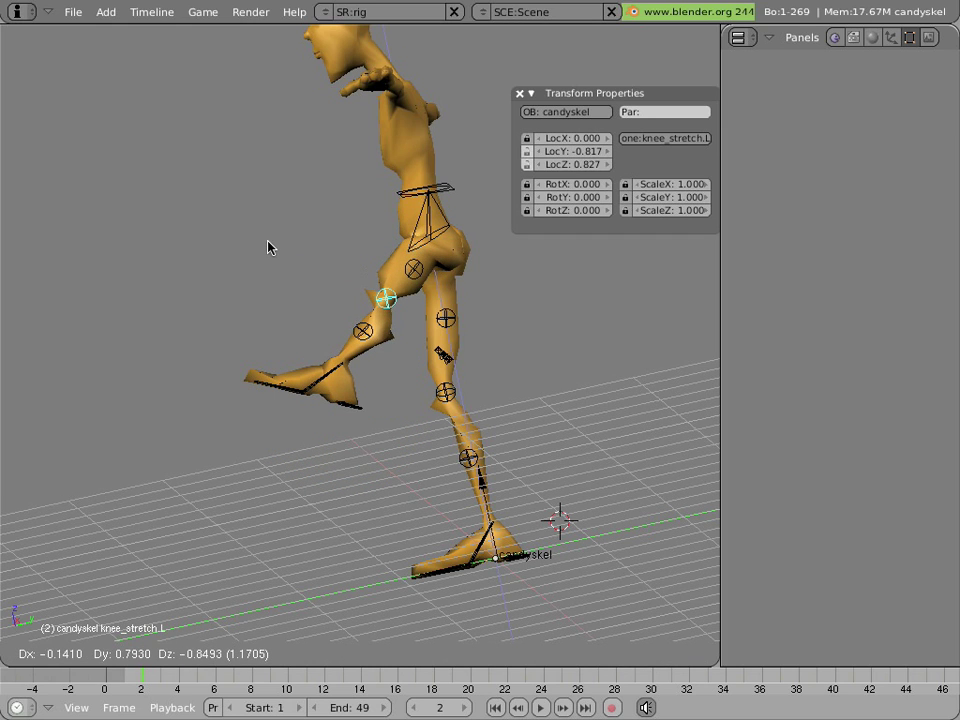
key("Escape")
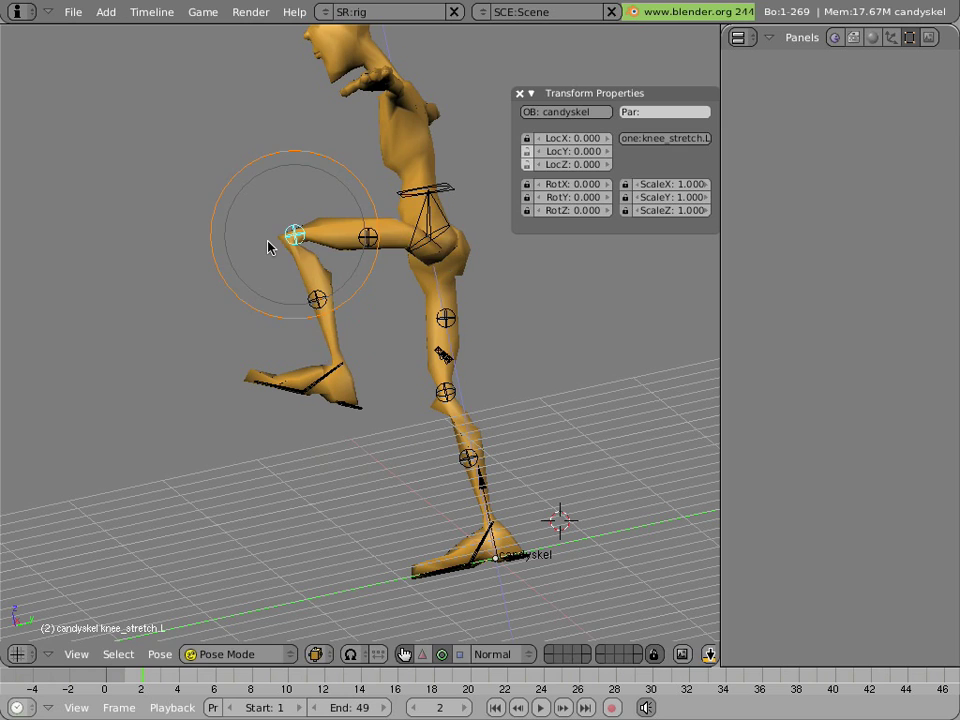
Step foot.L forward to about LocY -2.957, LocZ -0.170 and stretch knee_stretch.L to about LocY 1.211, LocZ 0.212.
right_click(348, 408)
key("g")
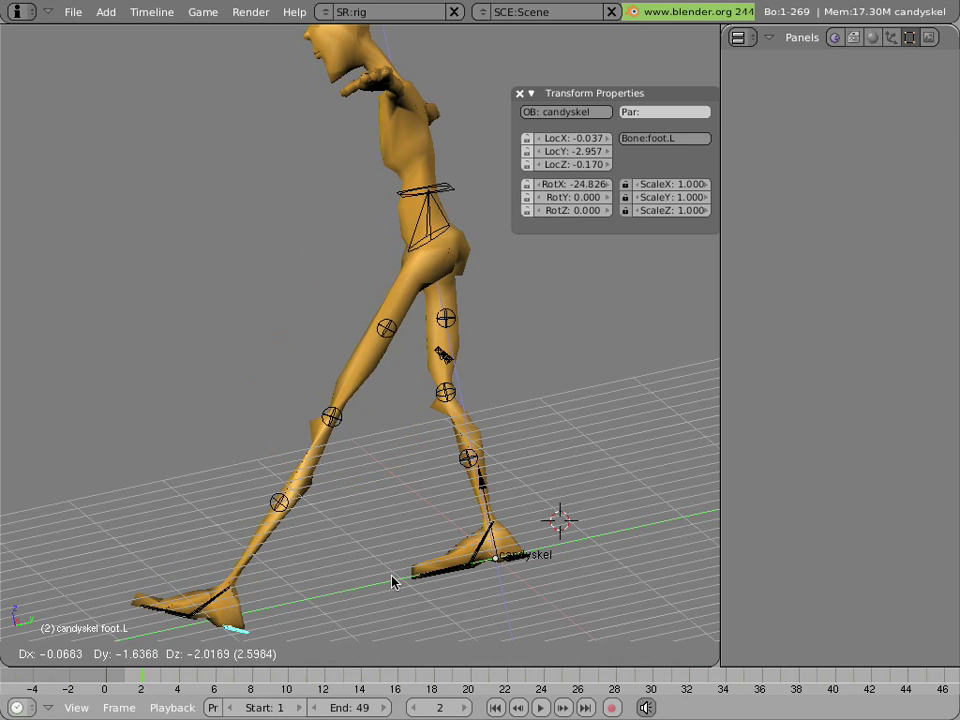
left_click(392, 582)
right_click(332, 416)
key("g")
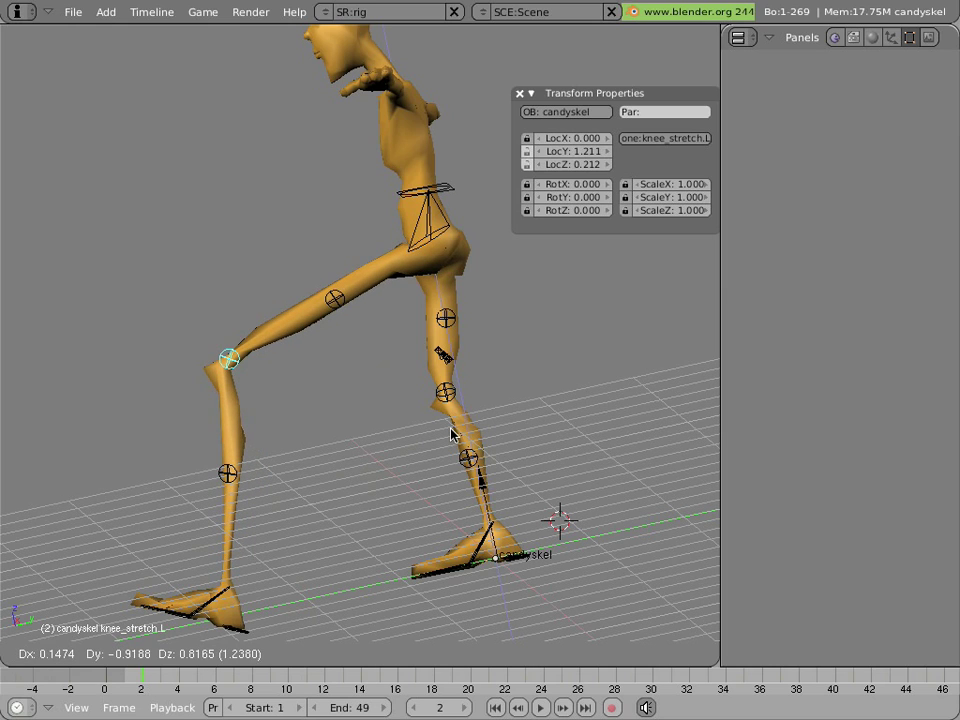
left_click(450, 433)
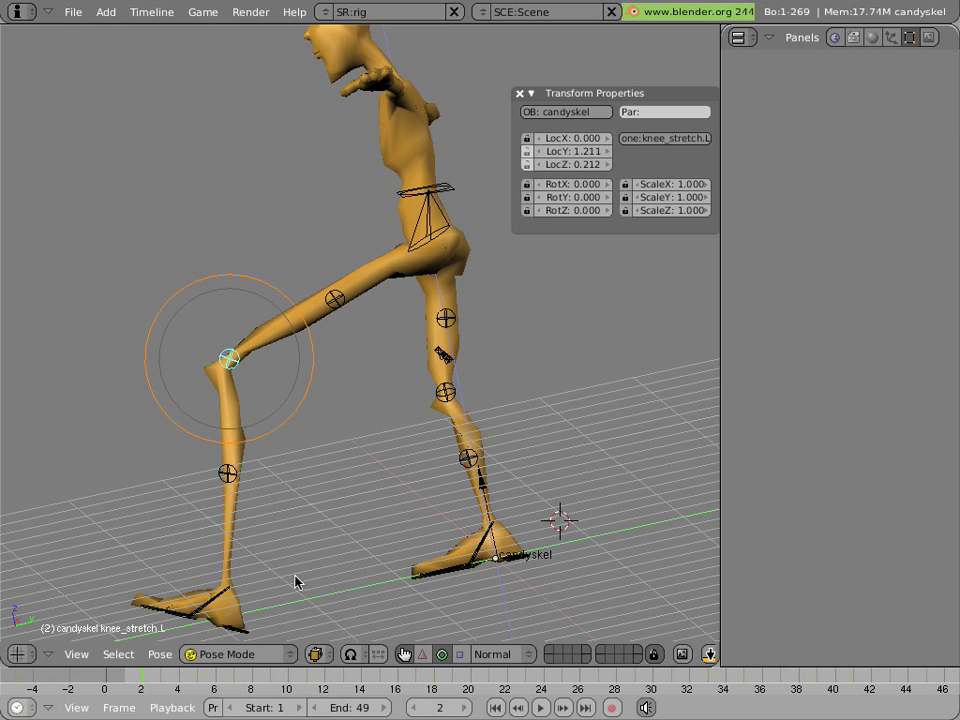
Select all the visible rig controls and clear their rotation and location.
key("a")
key("a")
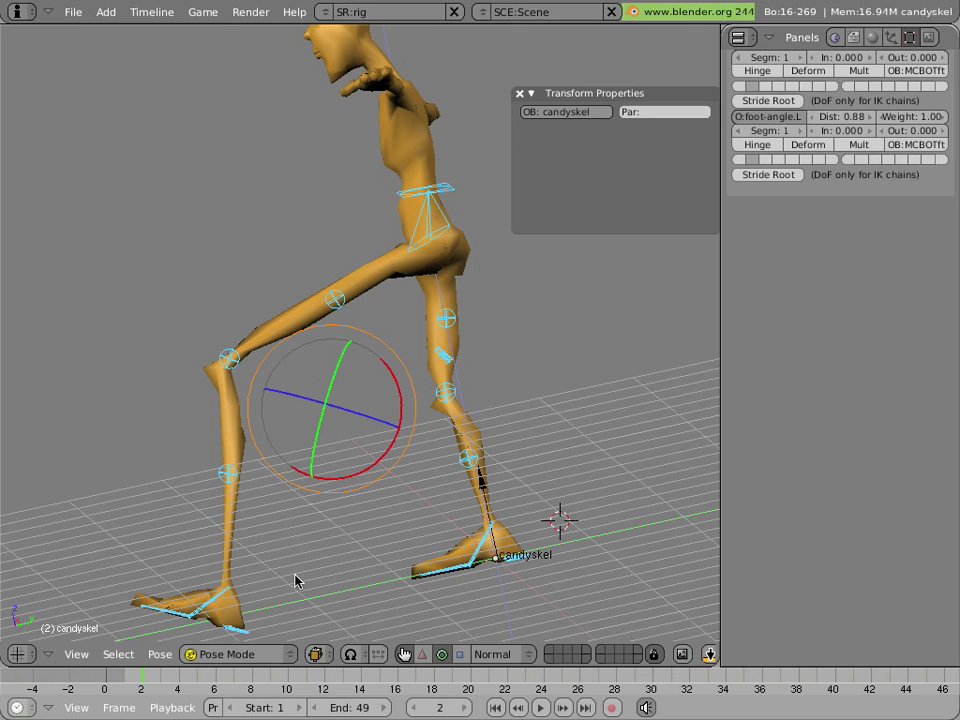
key("KP_4")
middle_click_drag(313, 555, 400, 570)
key("alt+r")
left_click(279, 452)
Raise the foot.L control to about LocX -0.275, LocY -0.701, LocZ 1.124.
right_click(377, 579)
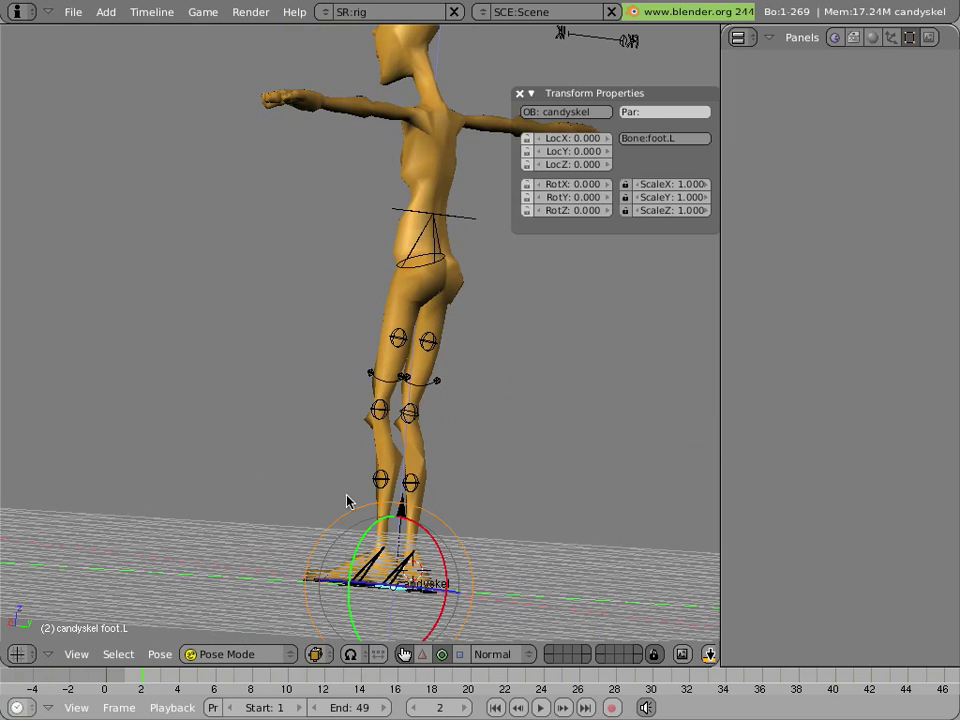
middle_click_drag(349, 501, 460, 575)
key("g")
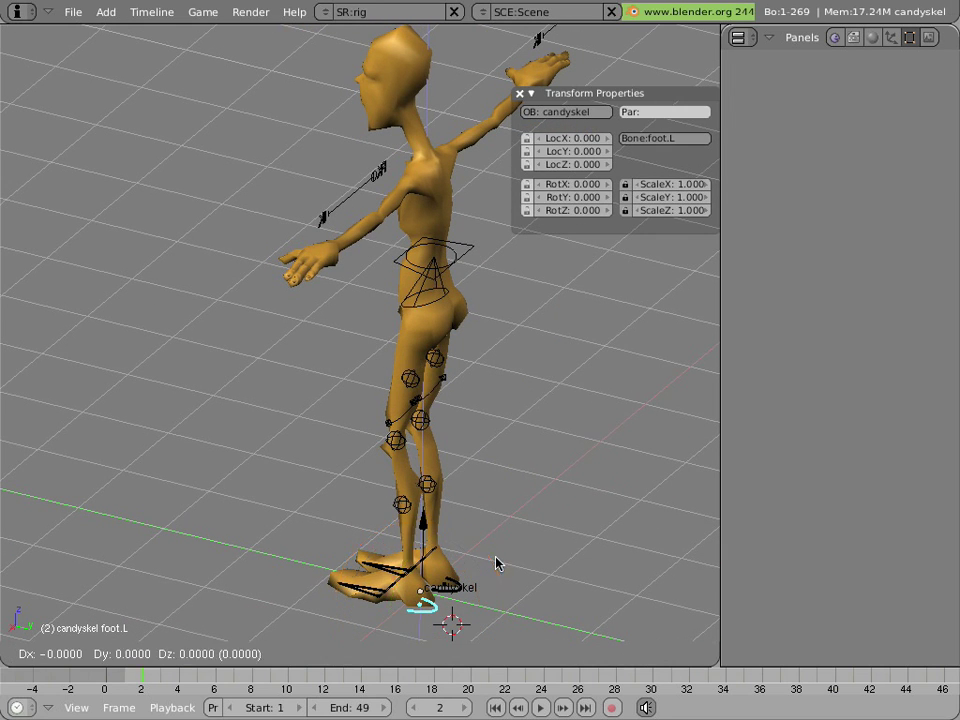
left_click(451, 440)
Unlock LocX on knee_stretch.L, try moving the knee sideways across the other leg, and lock LocX again.
middle_click_drag(246, 452, 461, 377)
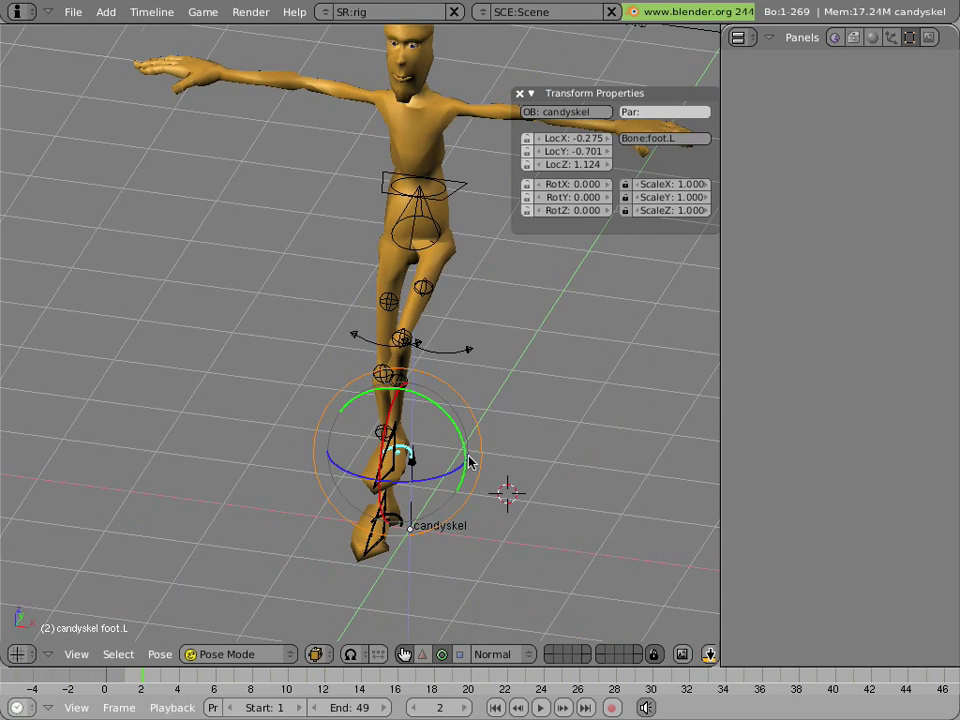
right_click(451, 352)
scroll(497, 336, "up", 3)
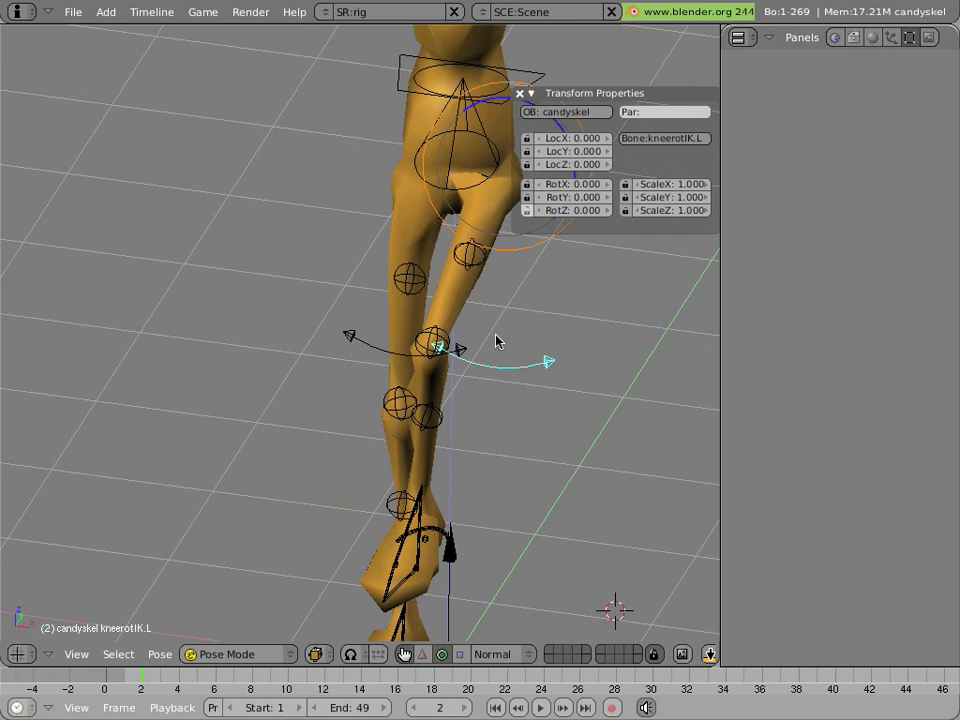
right_click(451, 345)
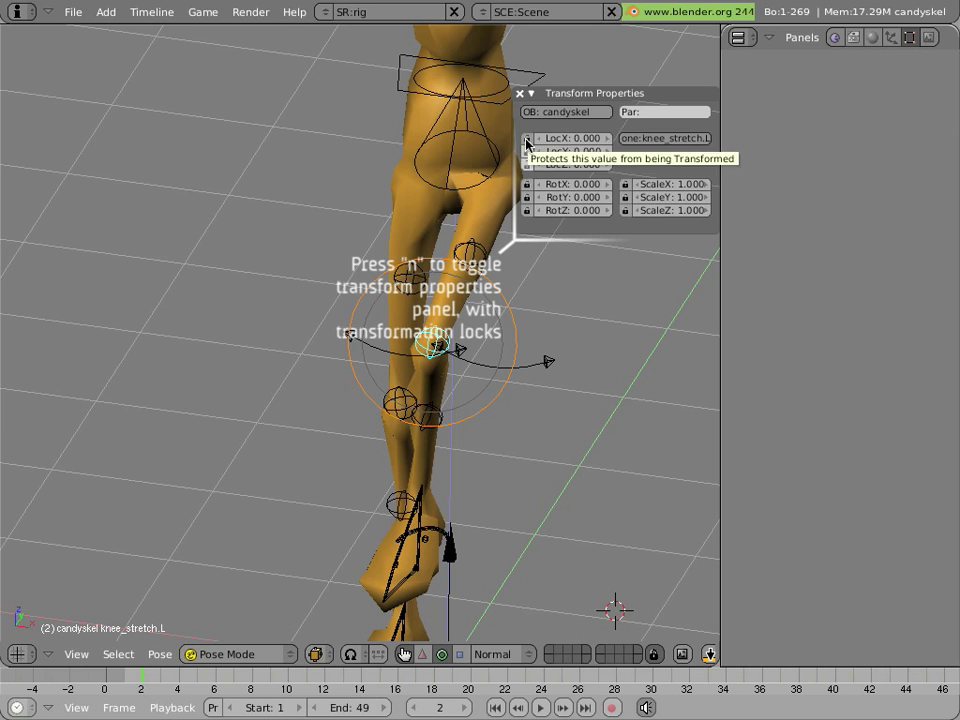
key("g")
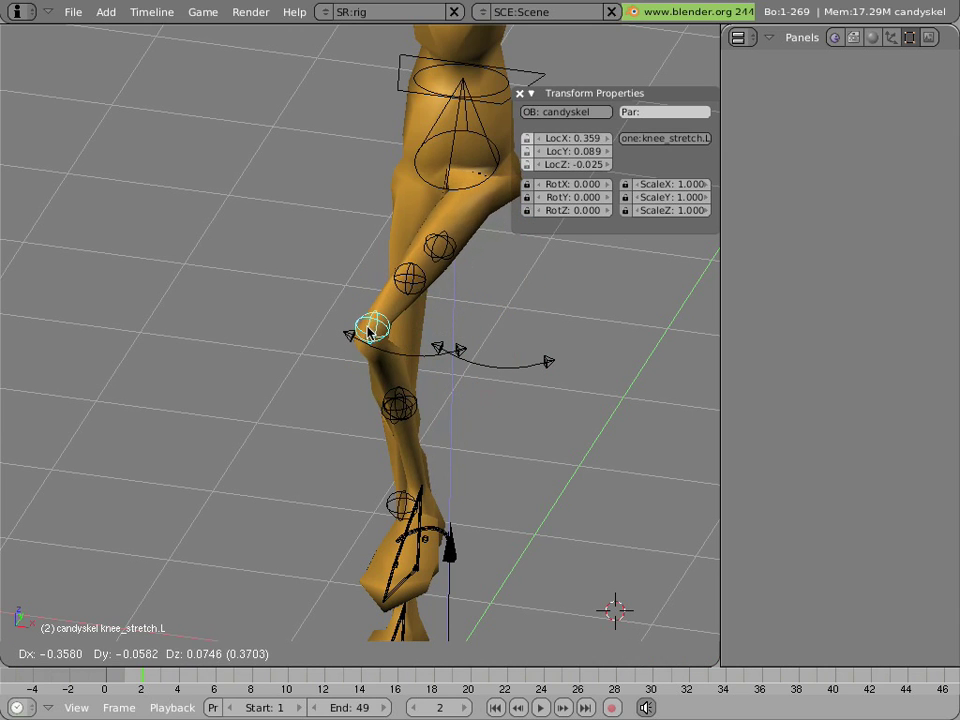
key("Escape")
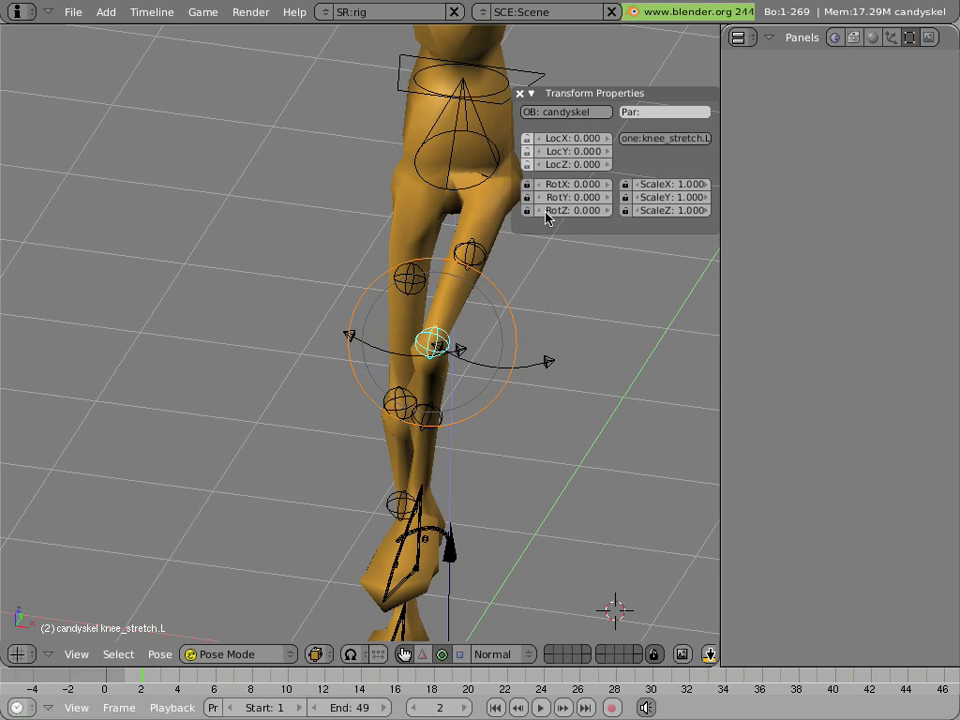
left_click(528, 139)
Inspect the calfbend.L and thighbend.L controls and move foot.L forward to about LocX -0.064, LocY -1.369, LocZ 1.348.
middle_click_drag(606, 348, 432, 315)
right_click(362, 383)
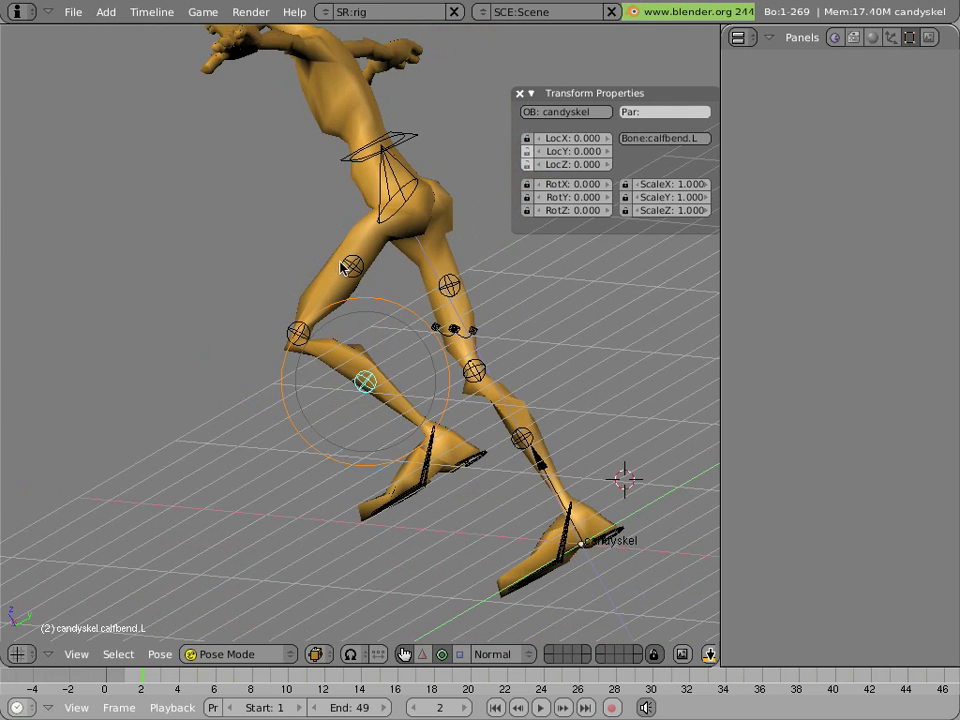
right_click(353, 268)
middle_click_drag(505, 350, 504, 388)
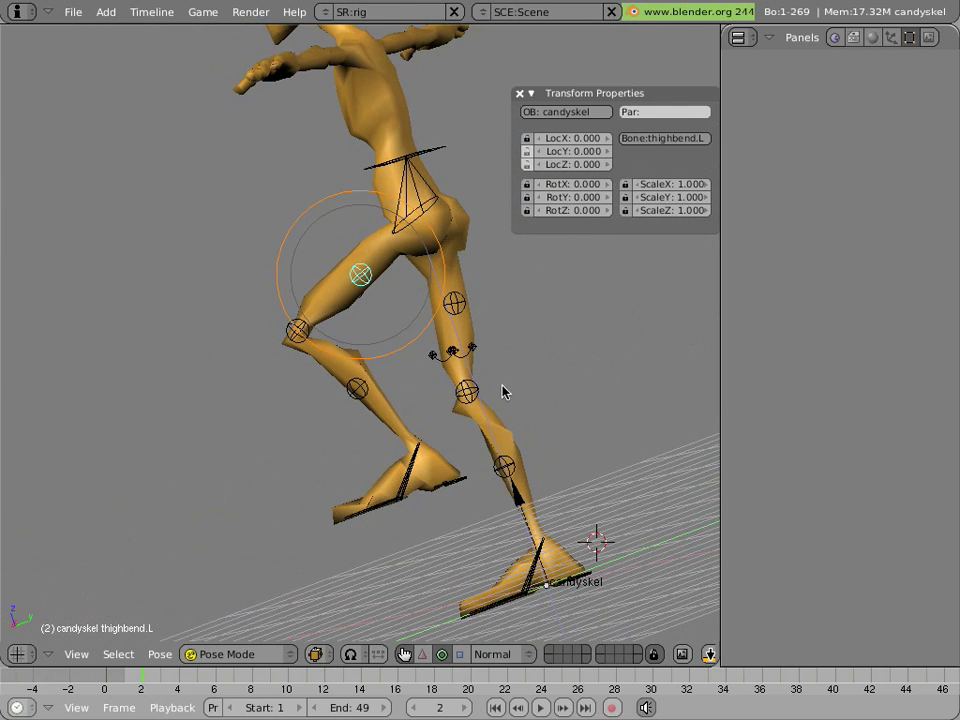
right_click(493, 425)
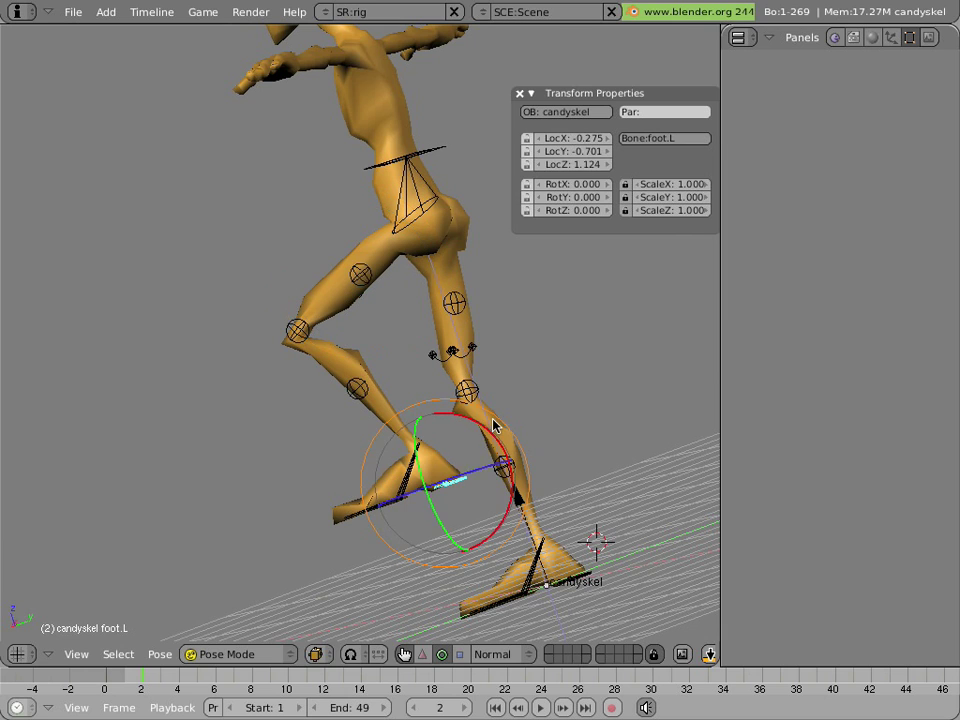
key("g")
left_click(409, 424)
Bow the left calf by moving calfbend.L to about LocY 0.563, LocZ -0.047, and bend the thigh downward with thighbend.L.
right_click(339, 369)
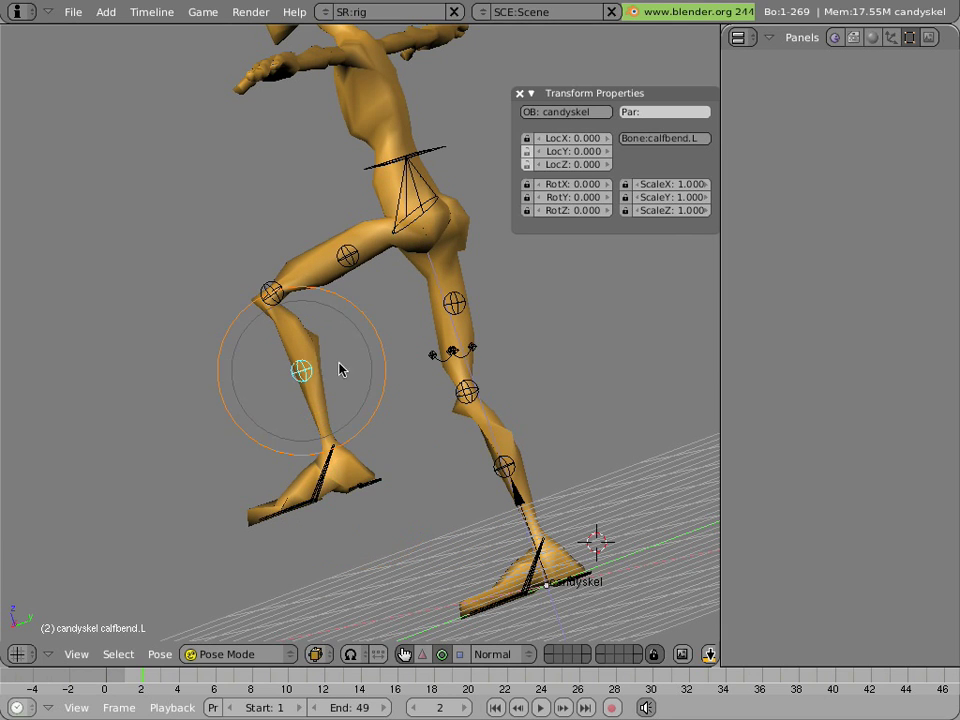
key("g")
left_click(400, 370)
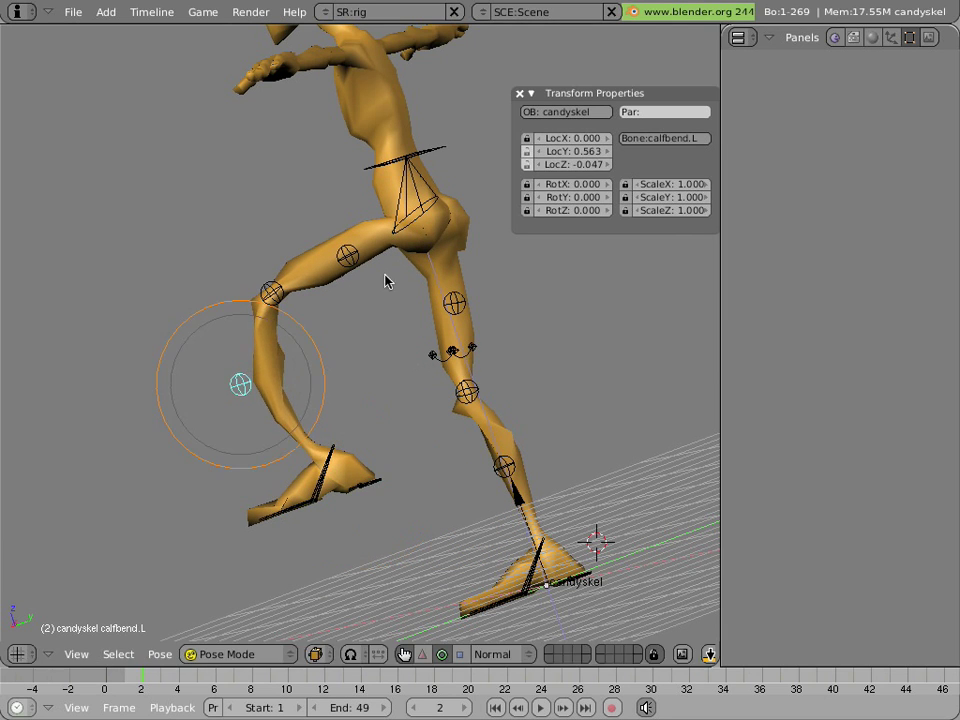
right_click(356, 260)
key("g")
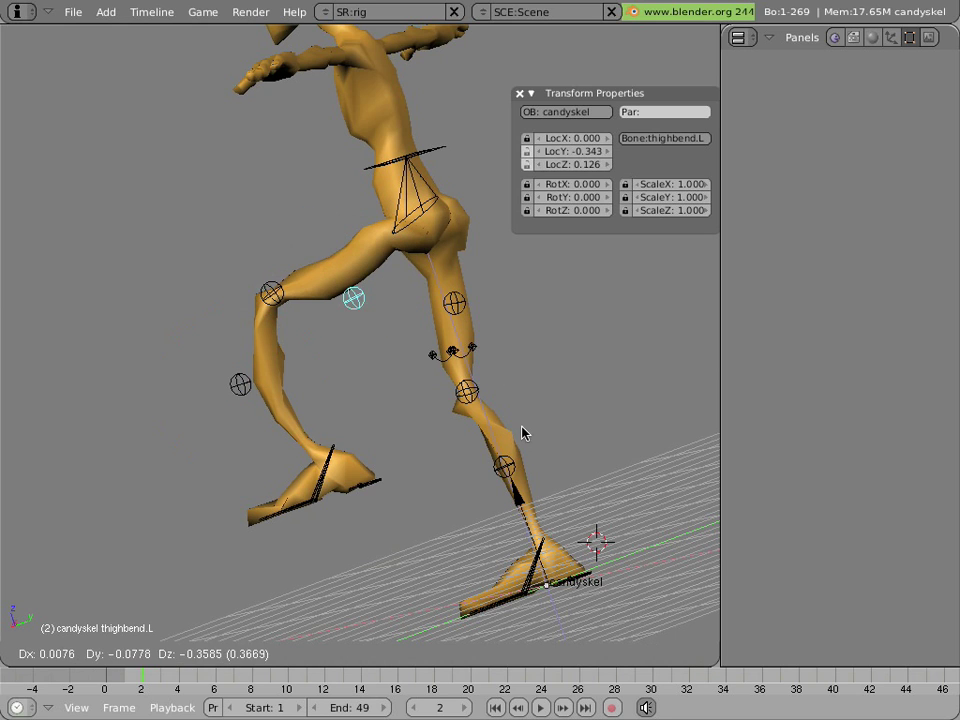
left_click(525, 438)
Rotate the foot.L control to about RotX 32.2 so the toes point down.
right_click(340, 474)
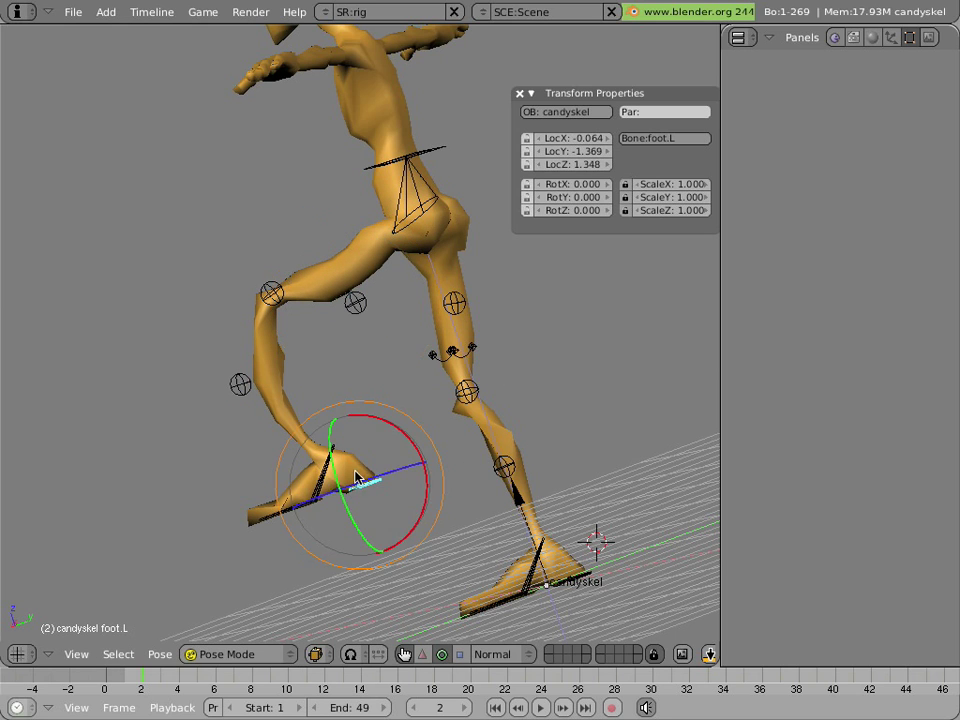
mouse_move(401, 435)
left_mouse_down()
mouse_move(365, 413)
mouse_move(392, 419)
left_mouse_up()
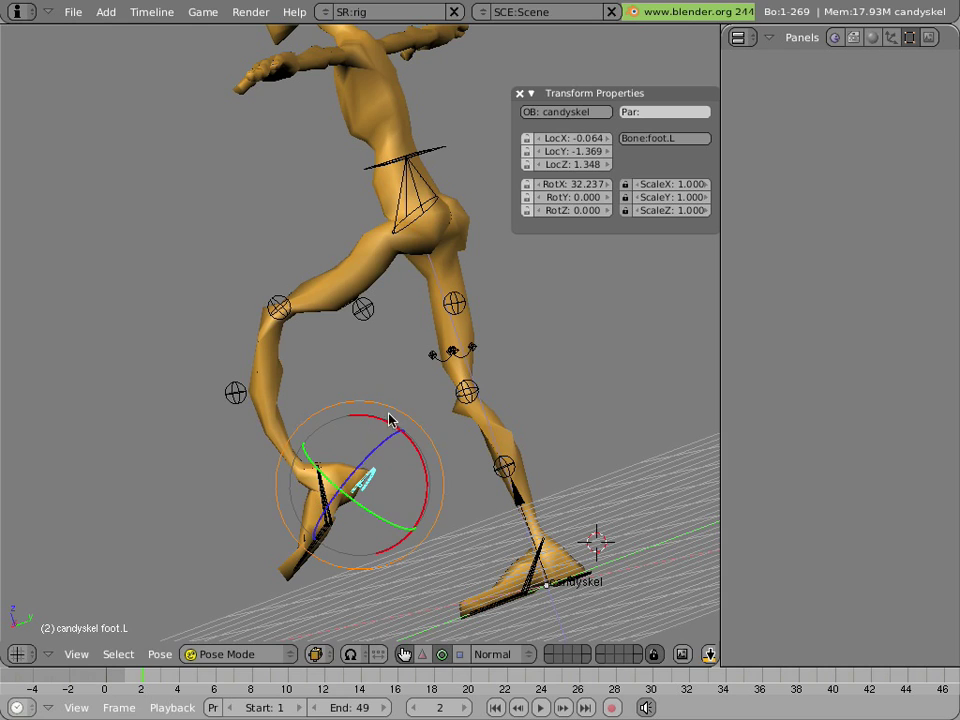
Return the rig to its rest pose by clearing the rotation and location of all visible controls.
key("a")
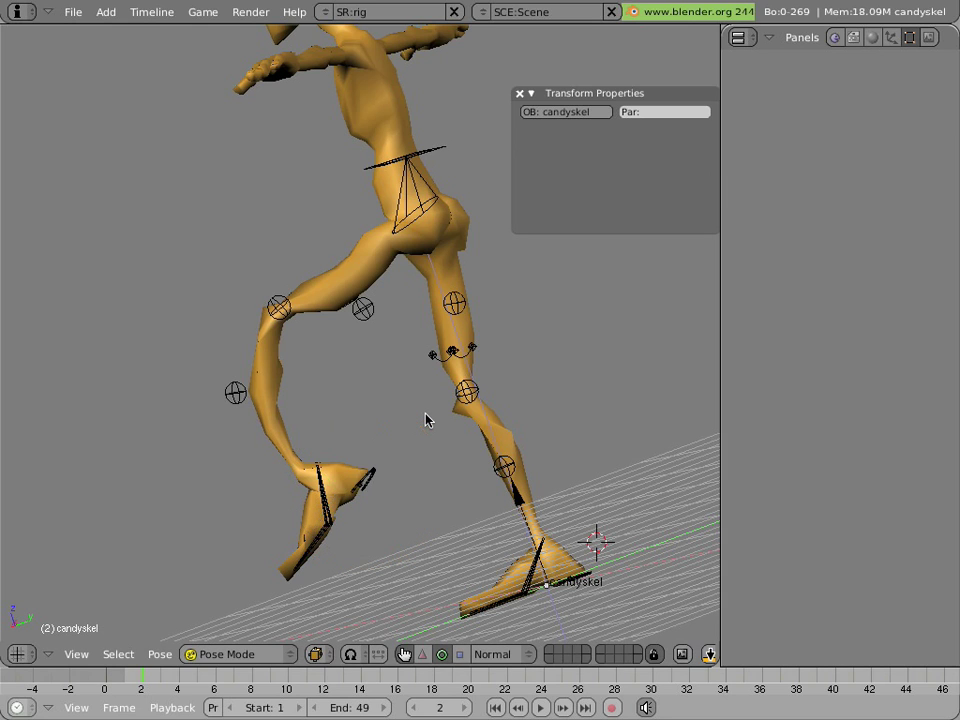
key("a")
key("alt+r")
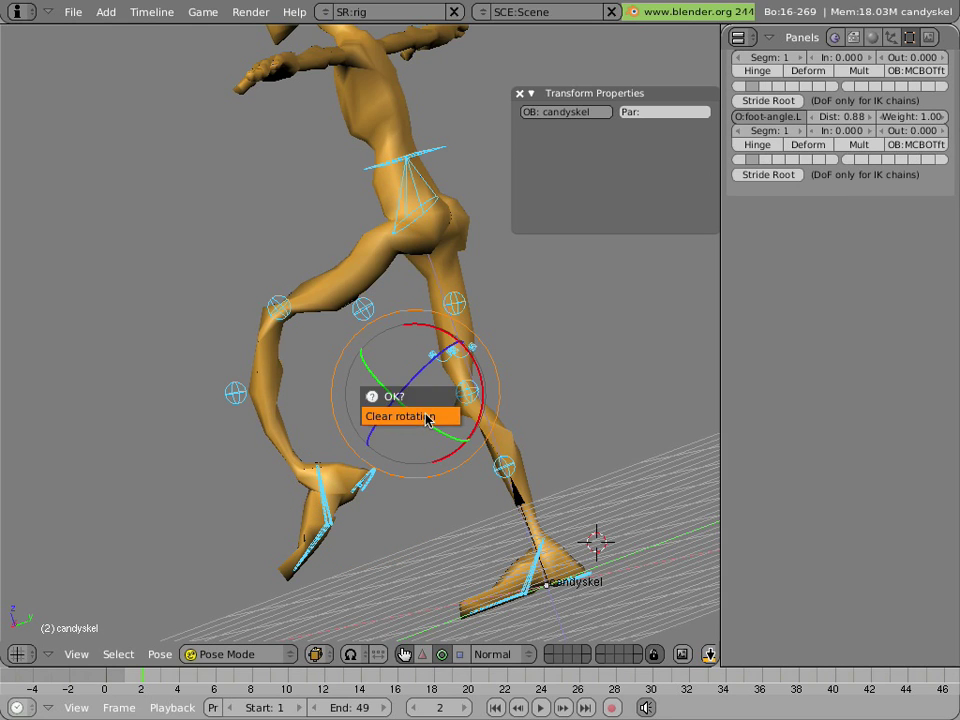
left_click(425, 420)
key("alt+g")
left_click(425, 420)
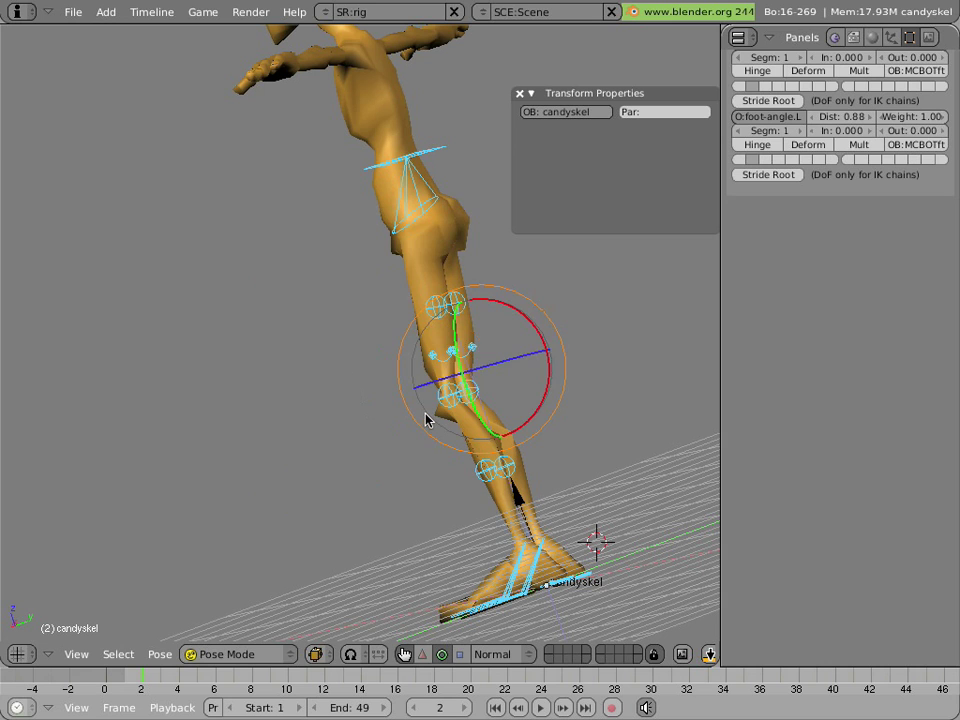
middle_click_drag(425, 420, 459, 428)
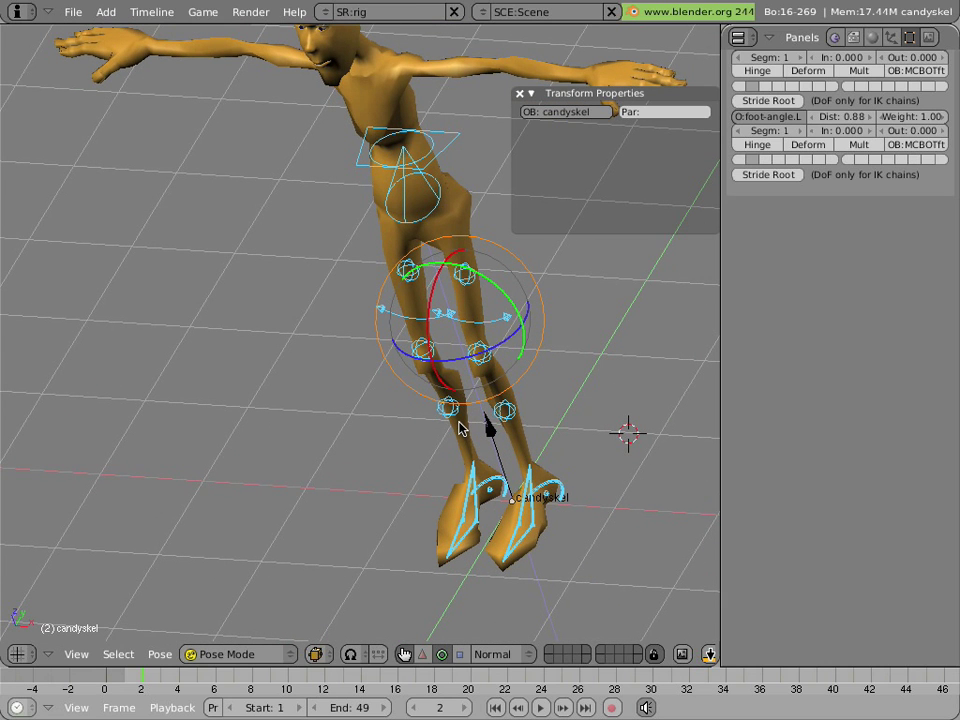